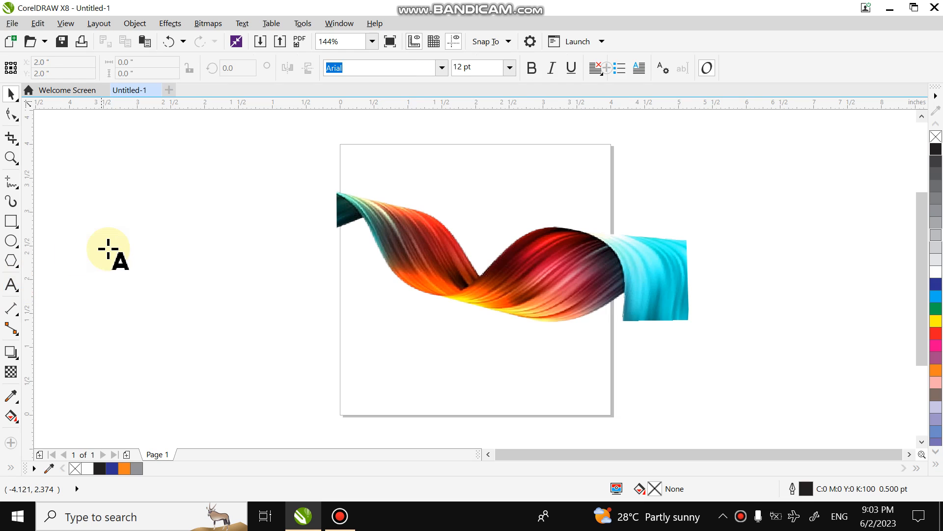
Create the artistic text KING beside the page, enlarge it to about 5.41 inches wide and place it over the ribbon image.
click(108, 249)
text(KING)
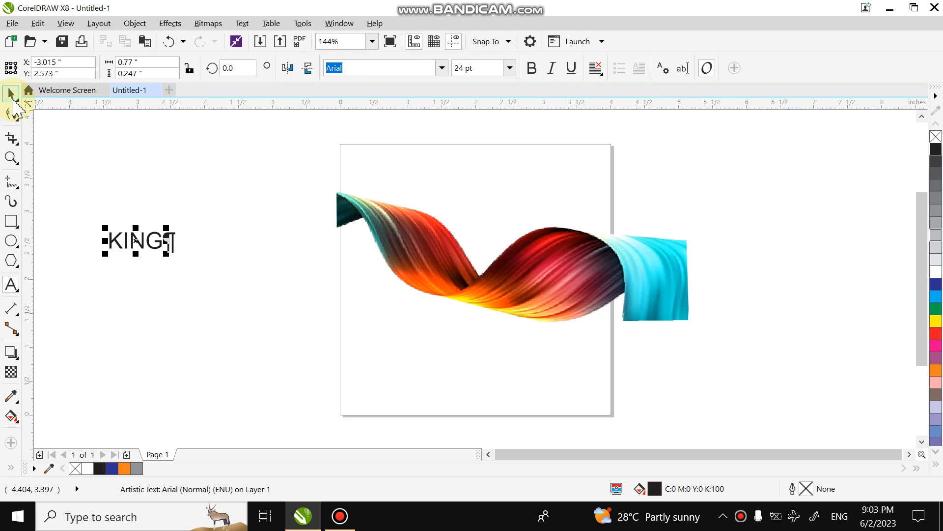
click(12, 96)
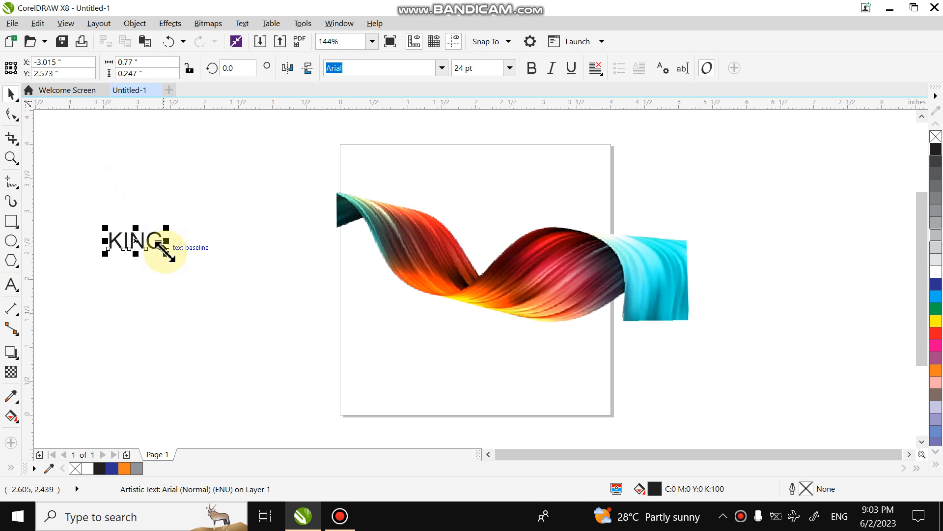
drag(167, 252, 462, 423)
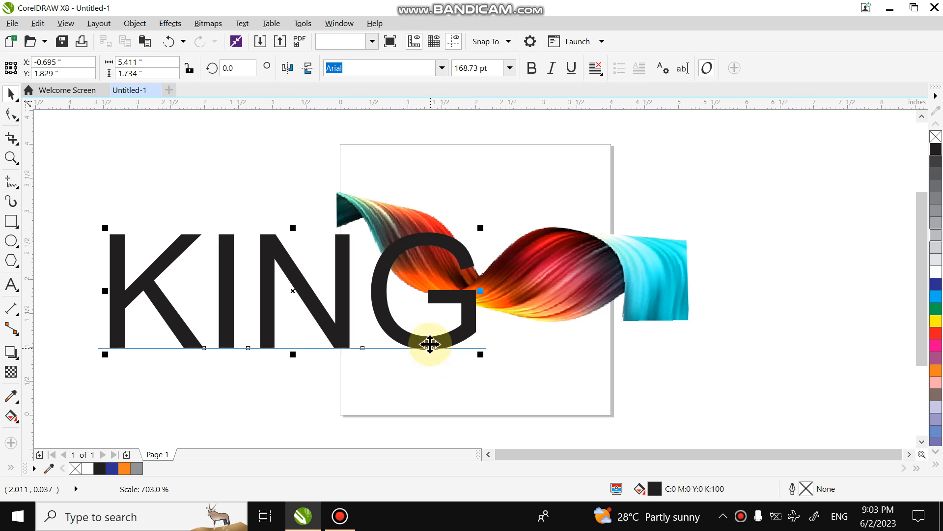
drag(430, 344, 660, 306)
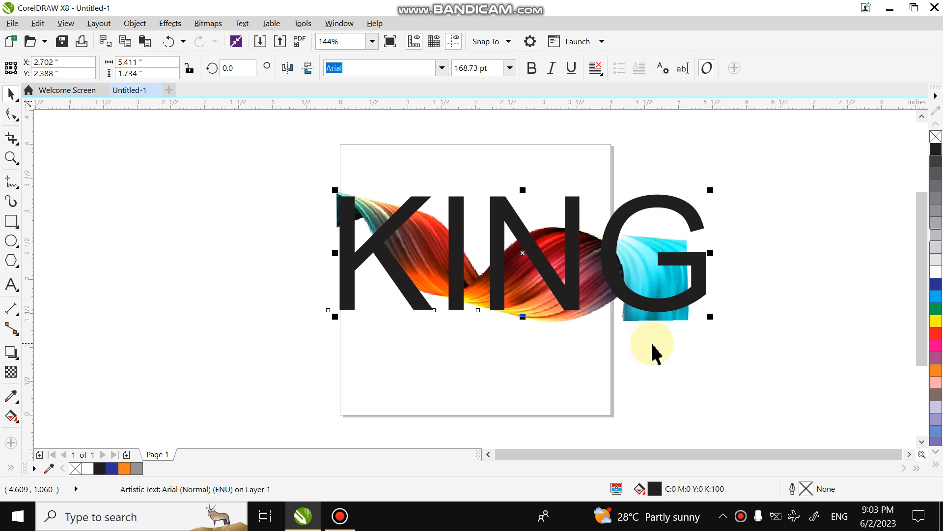
Enlarge the ribbon image to about 5.35 by 2.2 inches and paste a copy of it in front of the text.
click(666, 331)
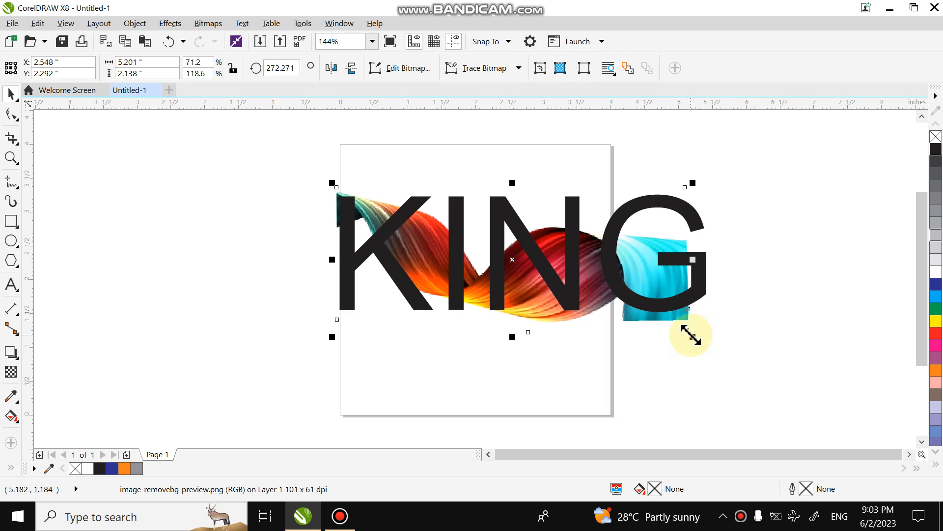
drag(691, 336, 701, 341)
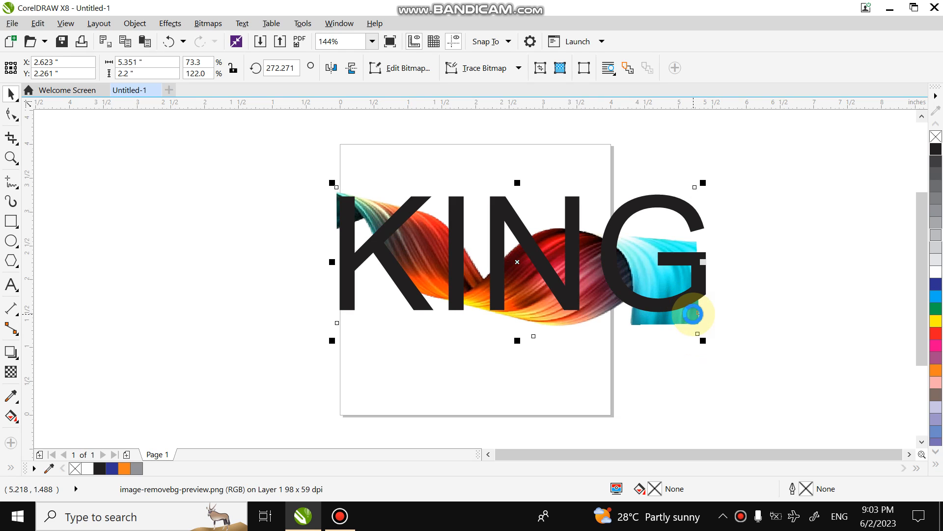
key(shift+Page_Up)
Try to PowerClip the pasted ribbon copy inside the KING text, and delete that copy.
right_click(666, 257)
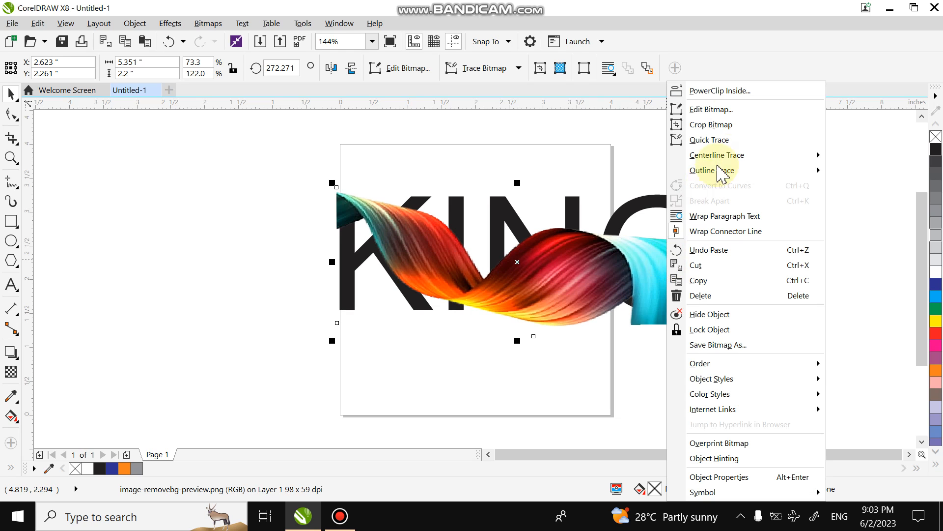
click(744, 92)
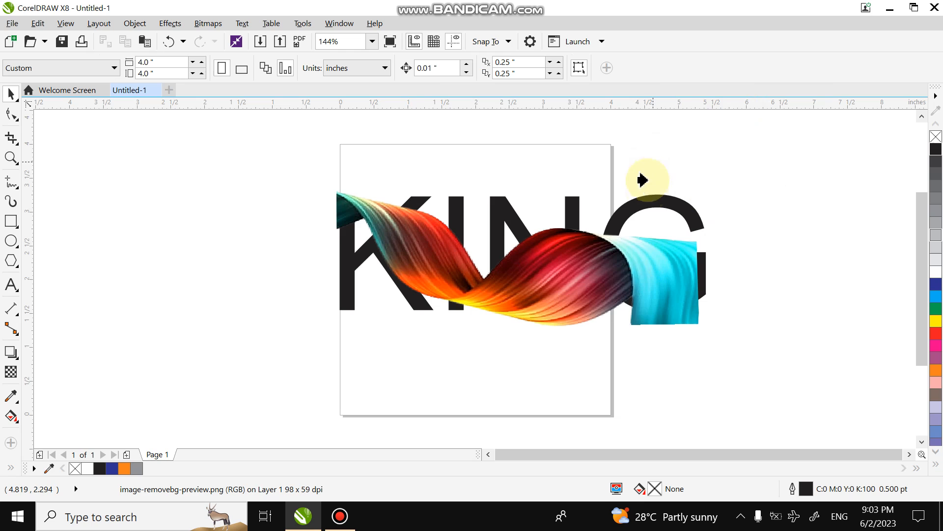
click(648, 201)
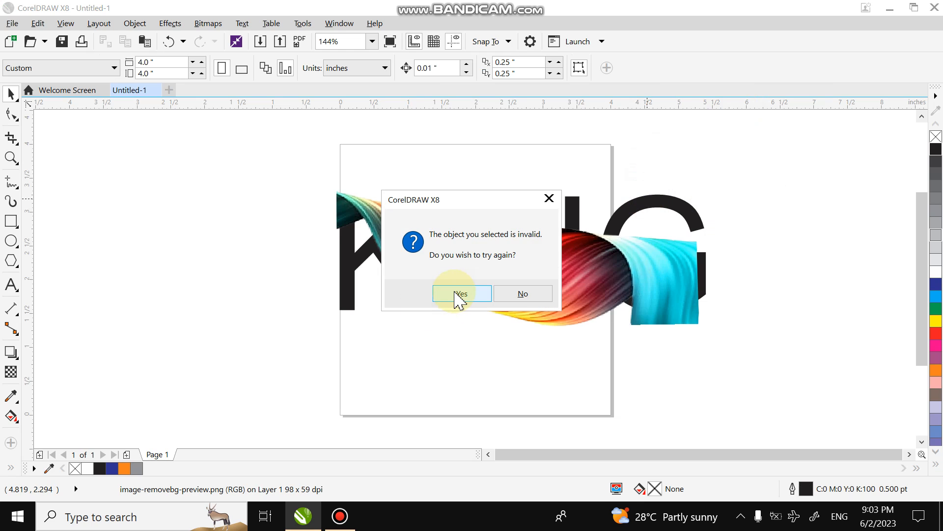
click(455, 295)
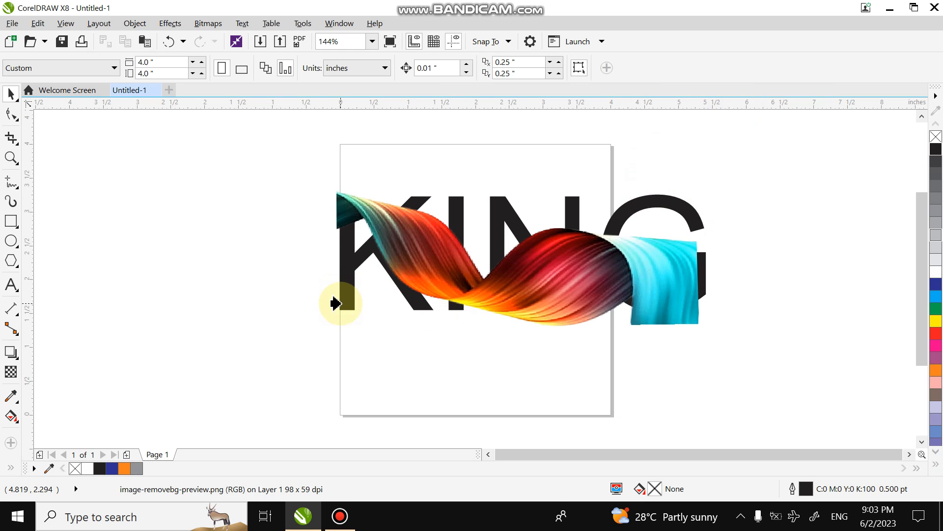
click(336, 303)
click(479, 294)
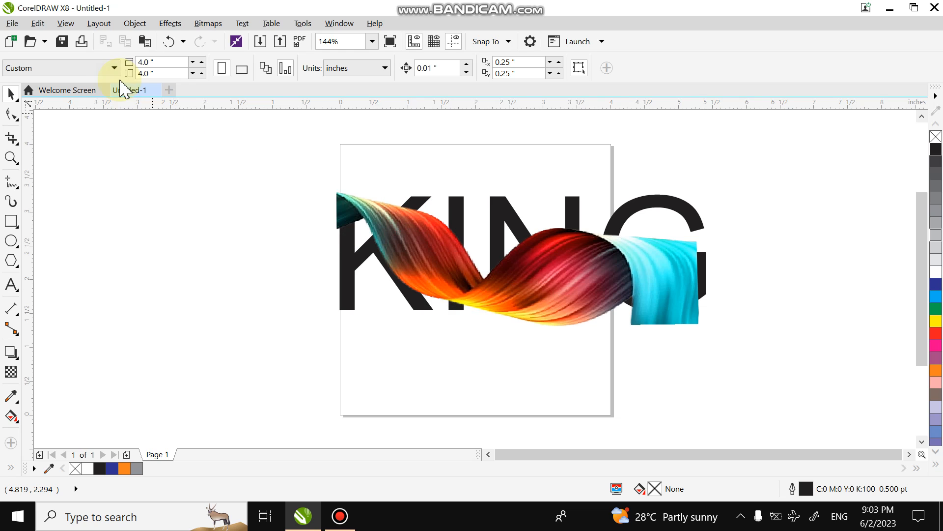
click(472, 236)
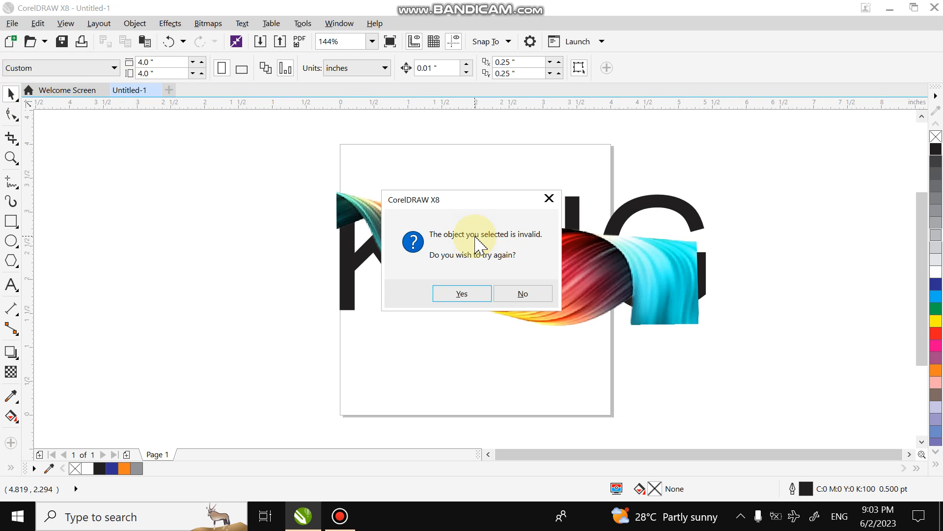
click(530, 298)
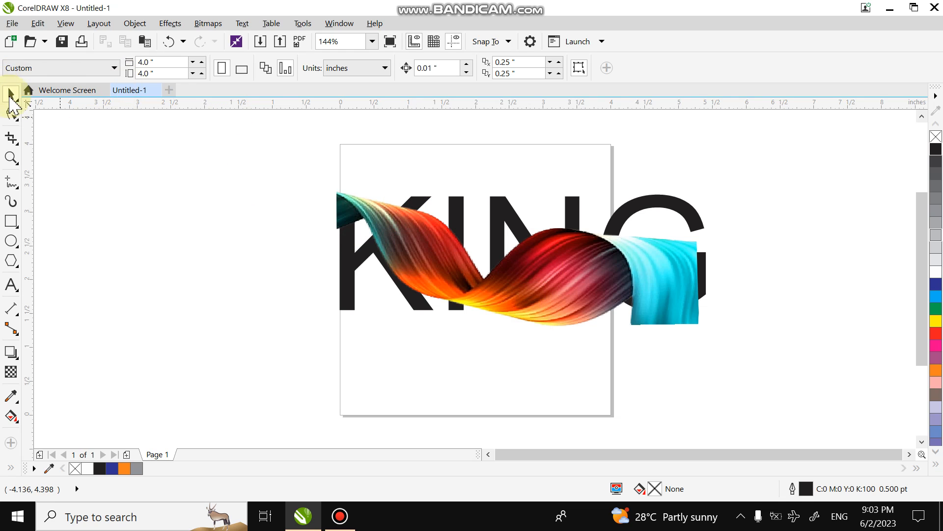
click(400, 261)
key(Delete)
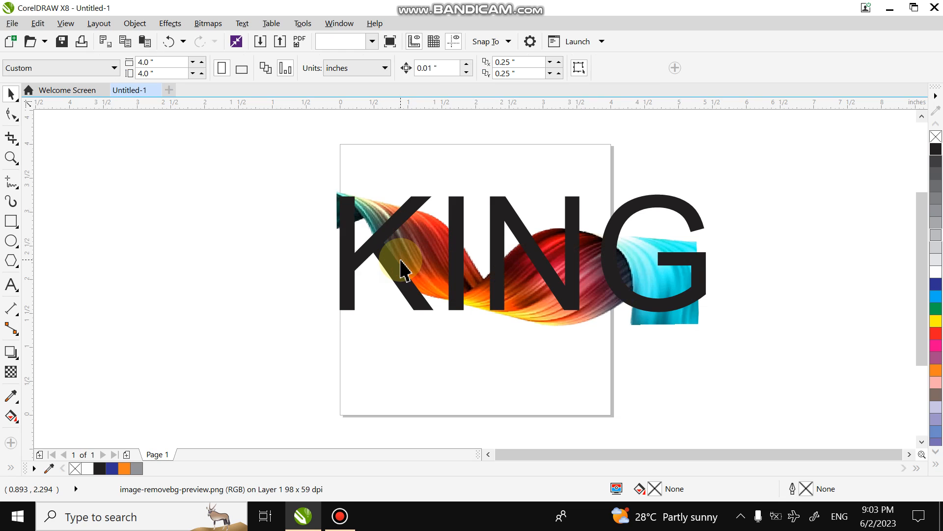
double_click(380, 254)
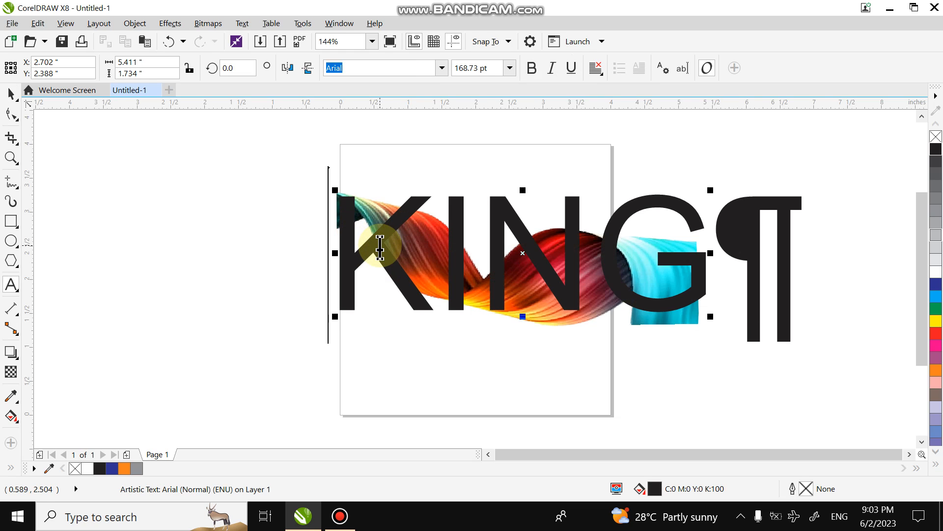
key(ctrl+a)
click(380, 248)
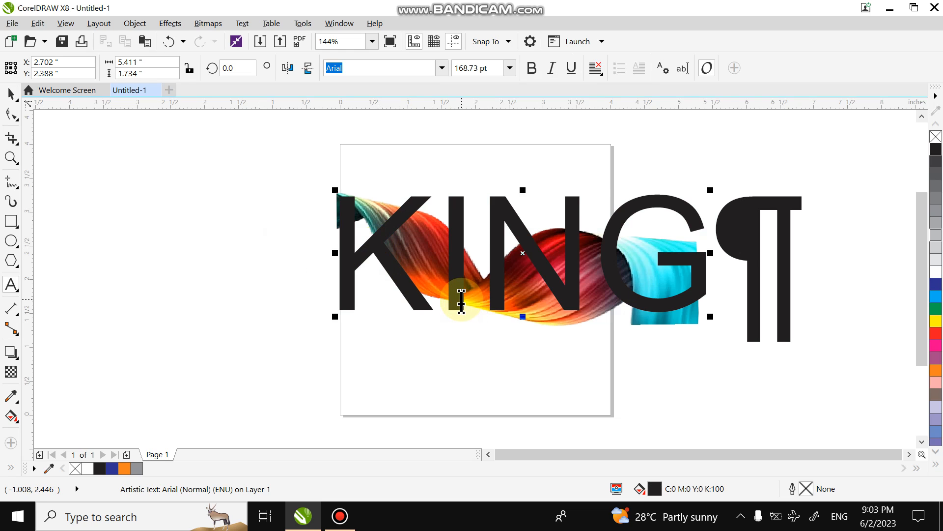
text(°)
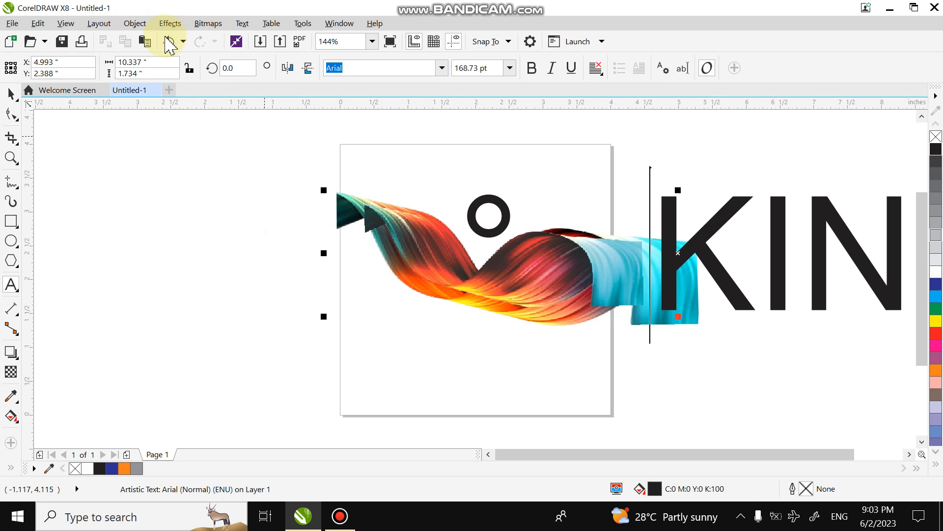
click(166, 39)
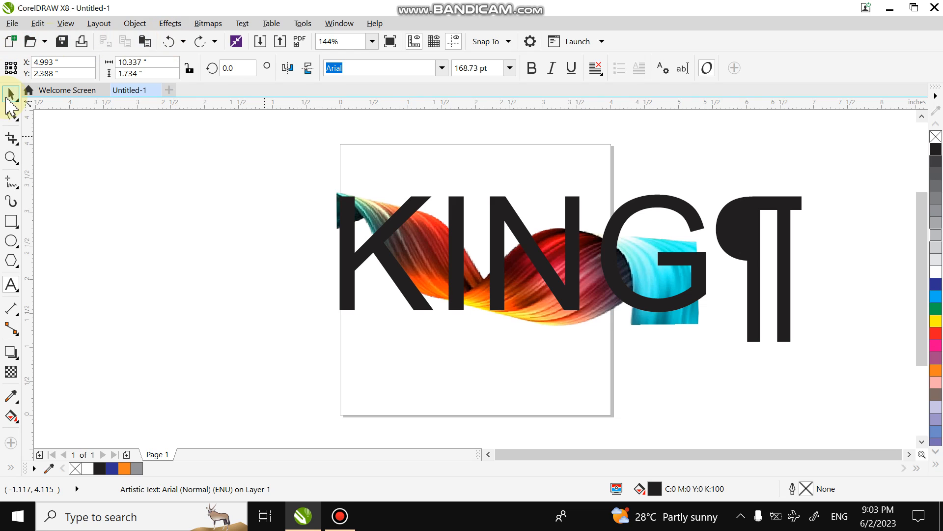
click(8, 96)
click(455, 247)
click(390, 347)
click(68, 164)
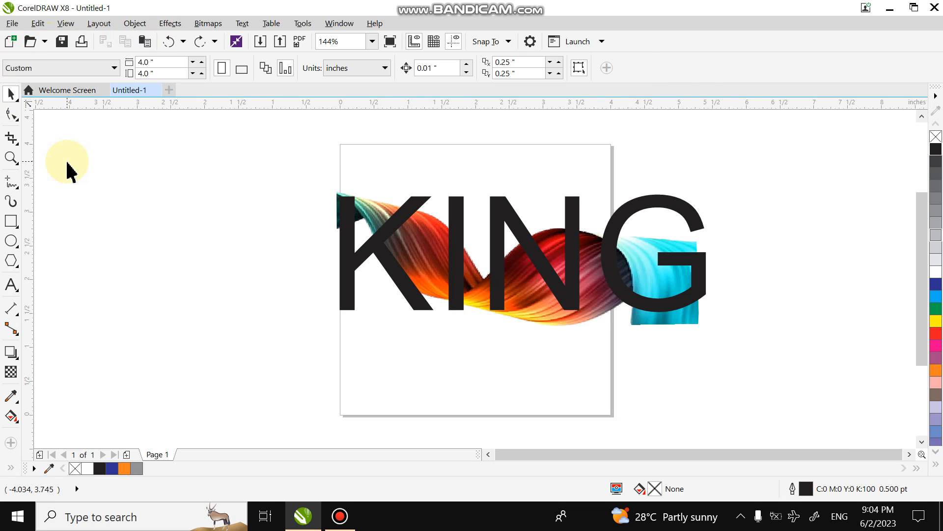
Paste the ribbon copy over the KING text again and move it up to a center of about X 2.594, Y 3.258 inches.
key(ctrl+v)
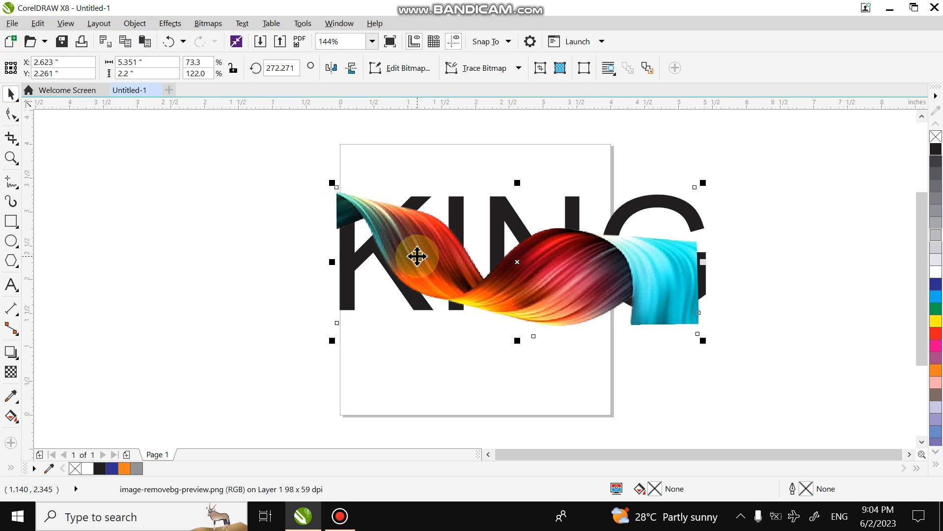
drag(417, 256, 415, 250)
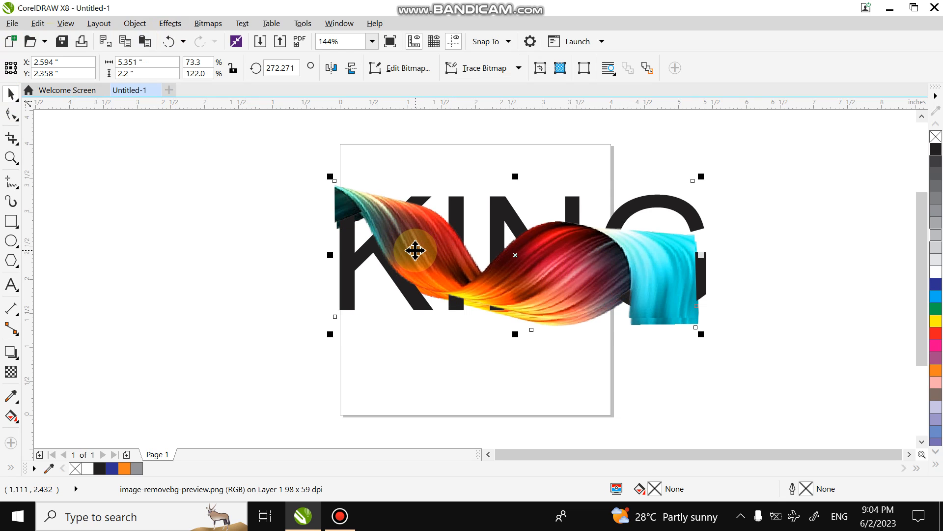
key(Up)
key(Up)
key(Up)
key(Up)
key(Up)
key(Up)
key(Up)
key(Up)
key(Up)
key(Up)
key(Up)
key(Up)
key(Up)
key(Up)
key(Up)
key(Up)
key(Up)
key(Up)
key(Up)
key(Up)
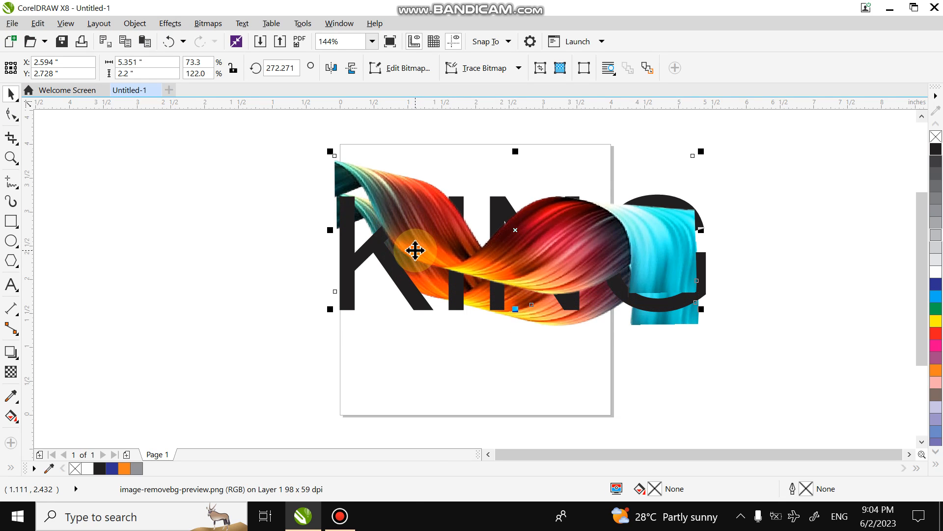
right_click(415, 251)
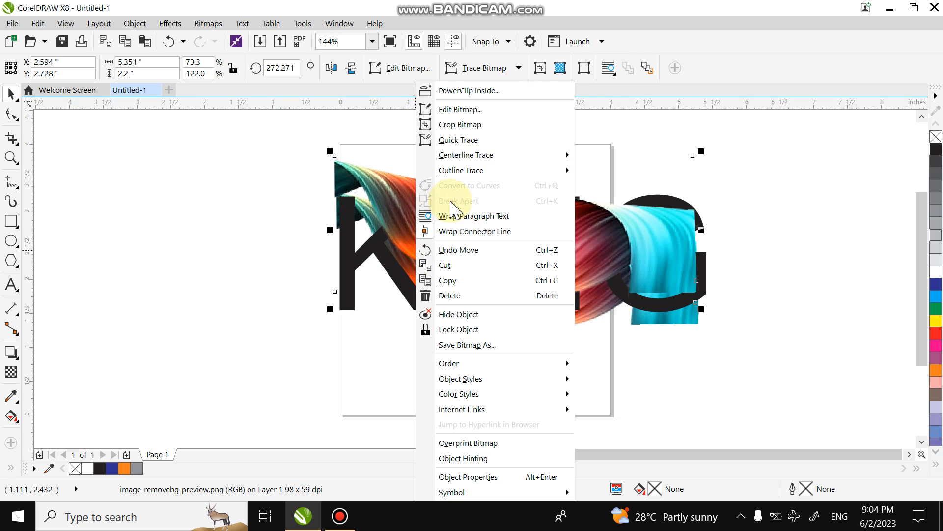
click(372, 195)
key(Up)
key(Up)
key(Up)
key(Up)
key(Up)
key(Up)
key(Up)
key(Up)
key(Up)
key(Up)
key(Up)
key(Up)
key(Up)
key(Up)
key(Up)
key(Up)
key(Up)
key(Up)
key(Up)
key(Up)
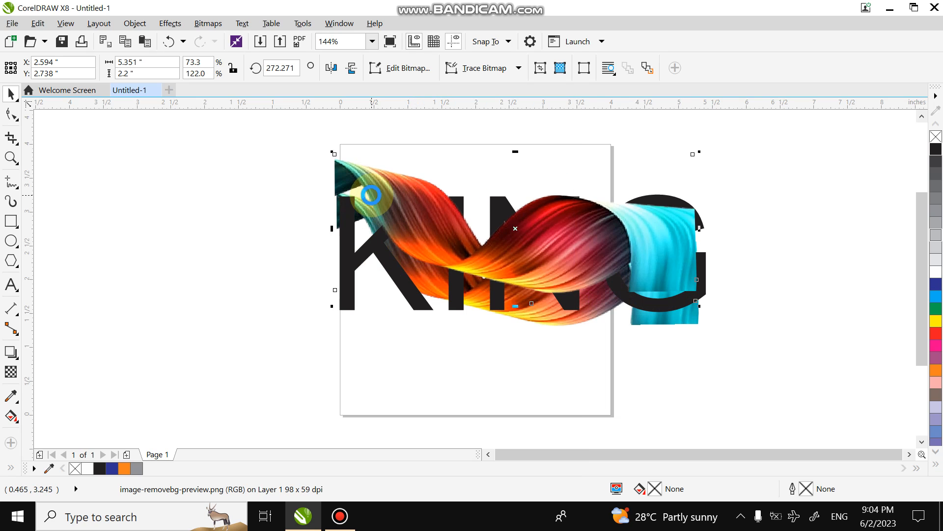
key(Up)
key(Up)
key(Up)
key(Up)
key(Up)
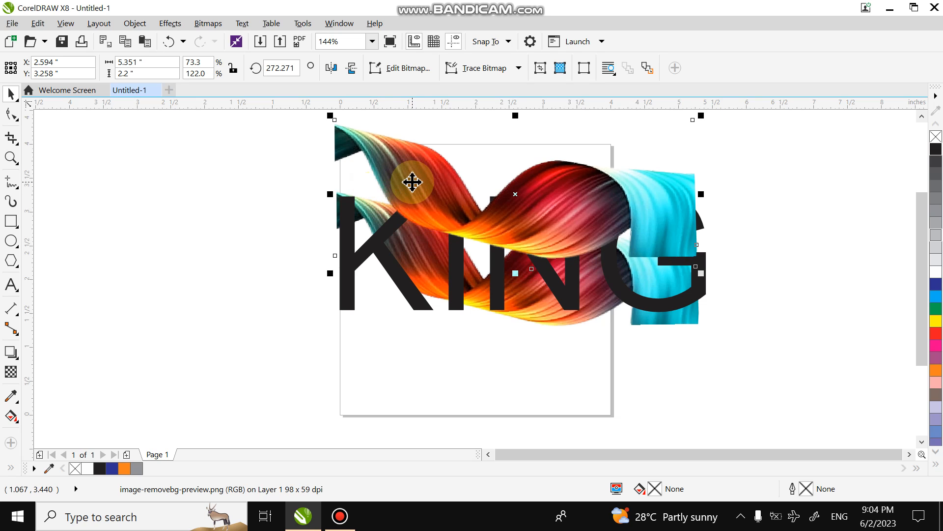
PowerClip the raised ribbon copy inside the KING text.
right_click(413, 181)
click(479, 92)
click(343, 251)
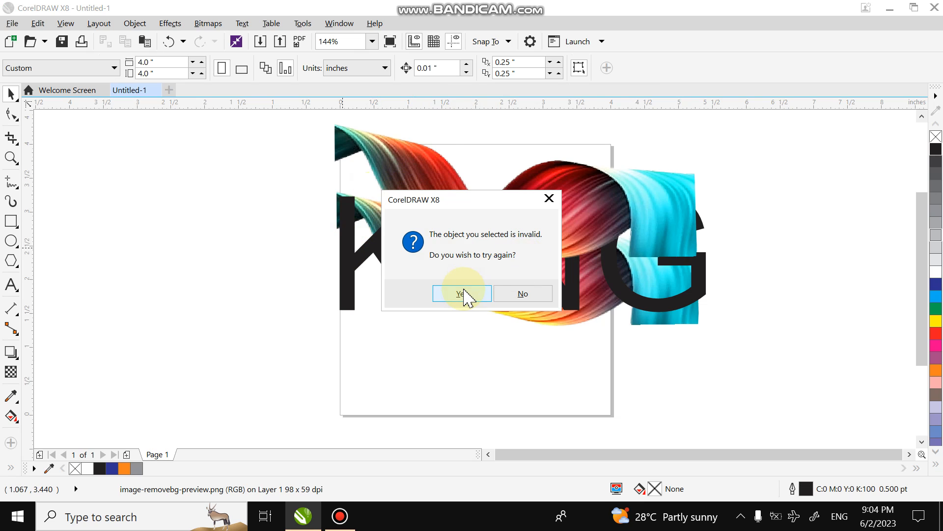
click(463, 295)
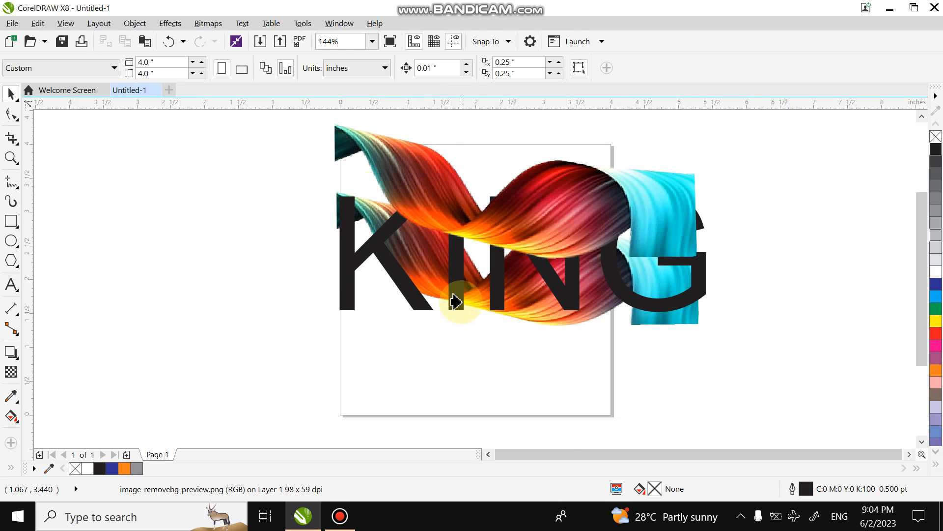
click(454, 310)
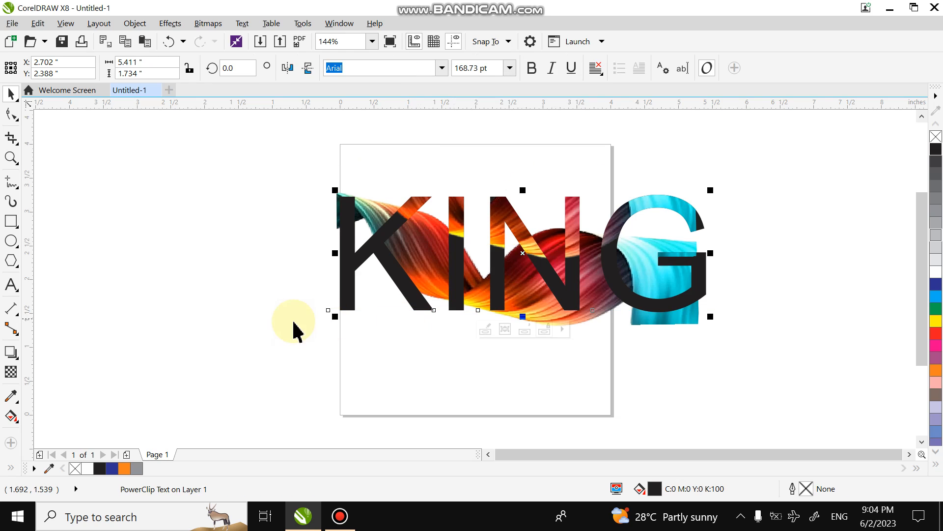
Open the PowerClip contents of the KING text for editing.
double_click(499, 261)
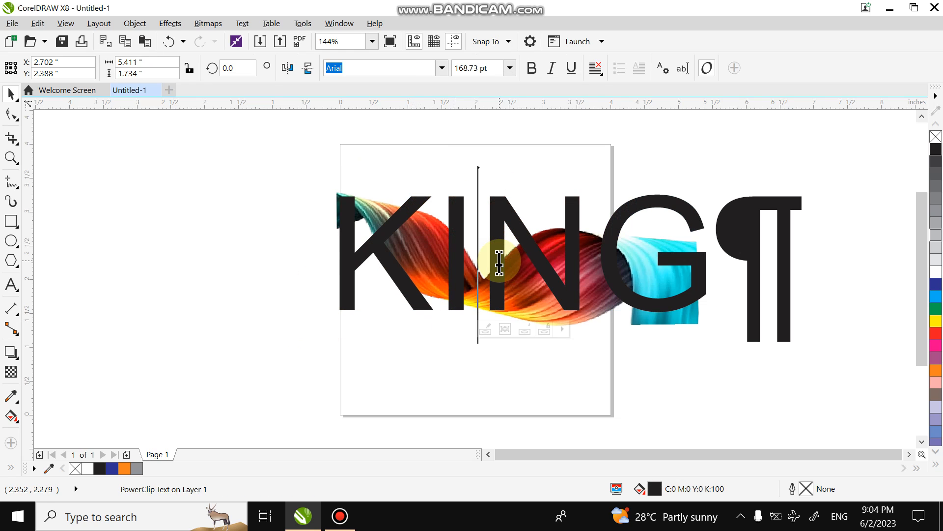
click(485, 329)
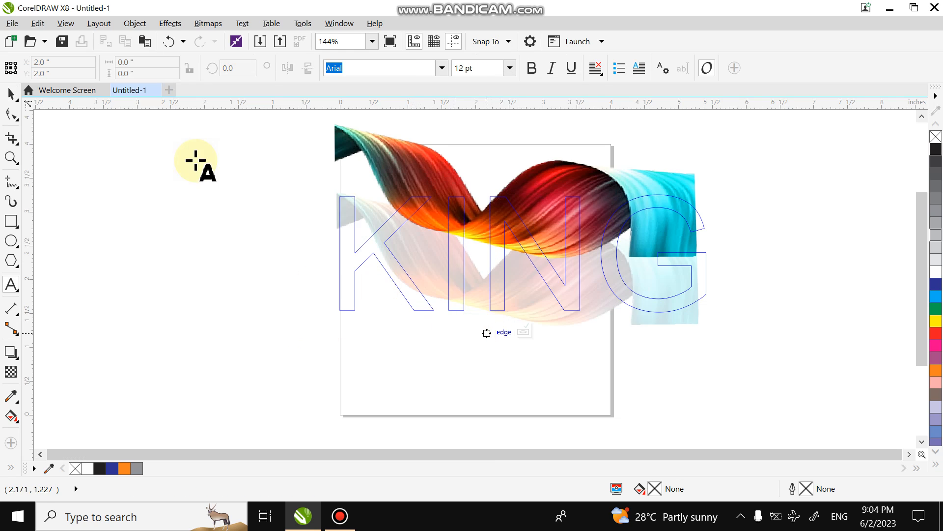
click(11, 93)
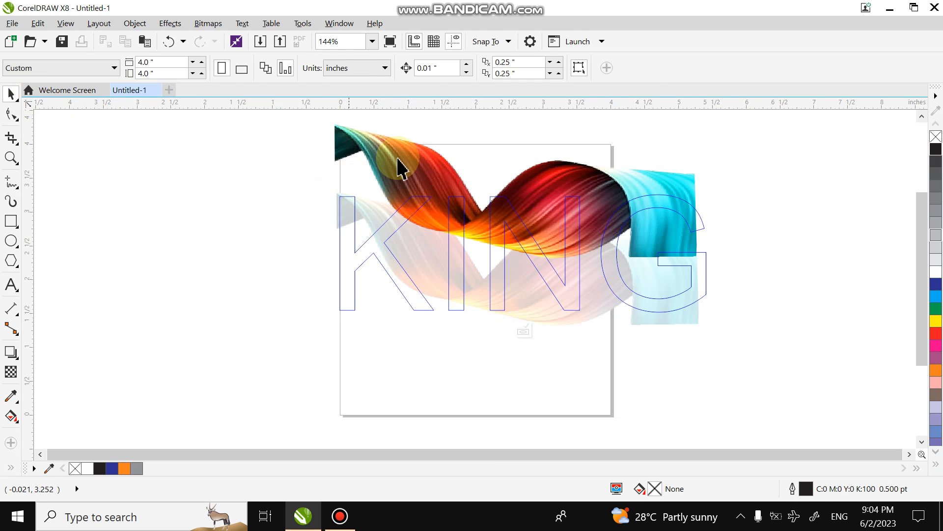
Move the ribbon inside the KING PowerClip to a center of X 2.614, Y 2.258 inches and finish editing the contents.
click(398, 156)
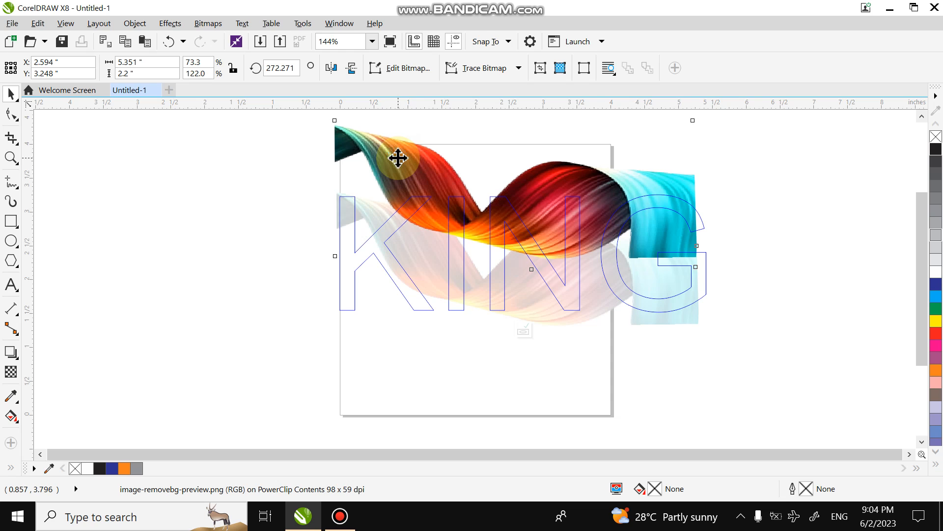
key(Down)
key(Down)
key(Down)
key(Down)
key(Down)
key(Down)
key(Down)
key(Down)
key(Down)
key(Down)
key(Down)
key(Down)
key(Down)
key(Down)
key(Down)
key(Down)
key(Down)
key(Down)
key(Down)
key(Down)
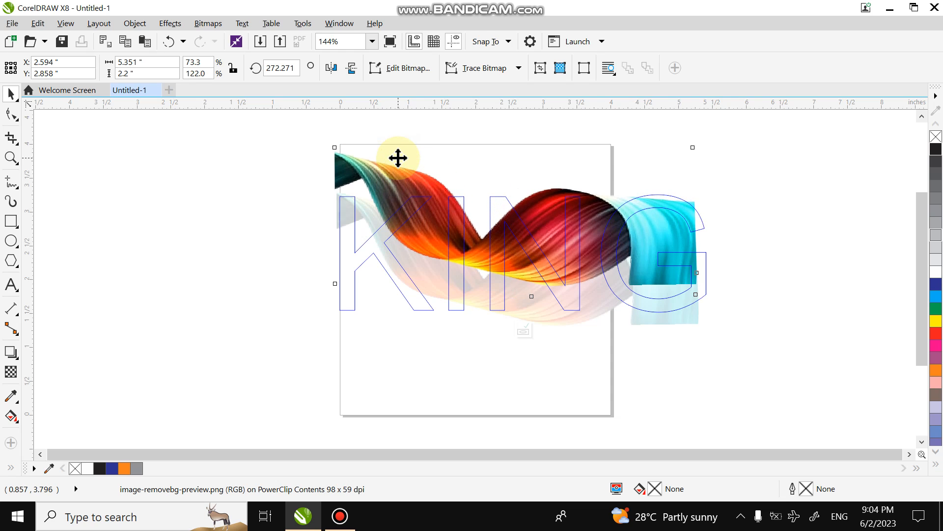
key(Down)
key(Down)
key(Down)
key(Down)
key(Down)
key(Down)
key(Down)
key(Down)
key(Down)
key(Down)
key(Down)
key(Down)
key(Down)
key(Down)
key(Down)
key(Down)
key(Down)
key(Down)
key(Down)
key(Down)
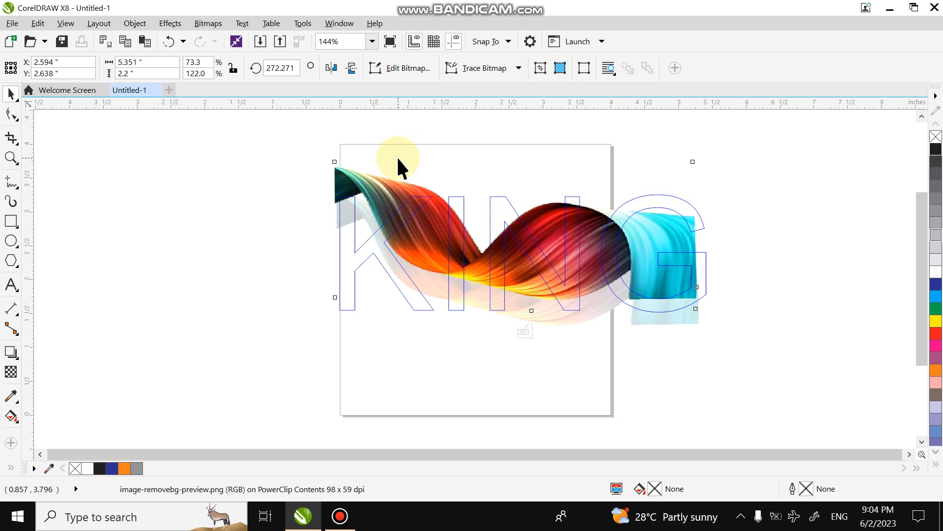
key(Down)
key(Down)
key(Down)
key(Down)
key(Down)
key(Down)
key(Down)
key(Down)
key(Down)
key(Down)
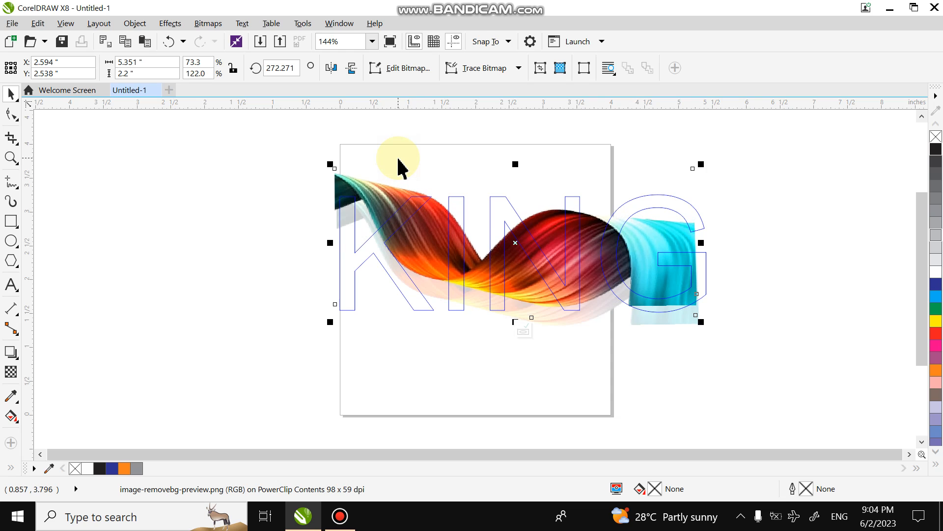
key(Down)
key(Down)
key(Down)
key(Down)
key(Down)
key(Down)
key(Down)
key(Down)
key(Down)
key(Down)
key(Down)
key(Down)
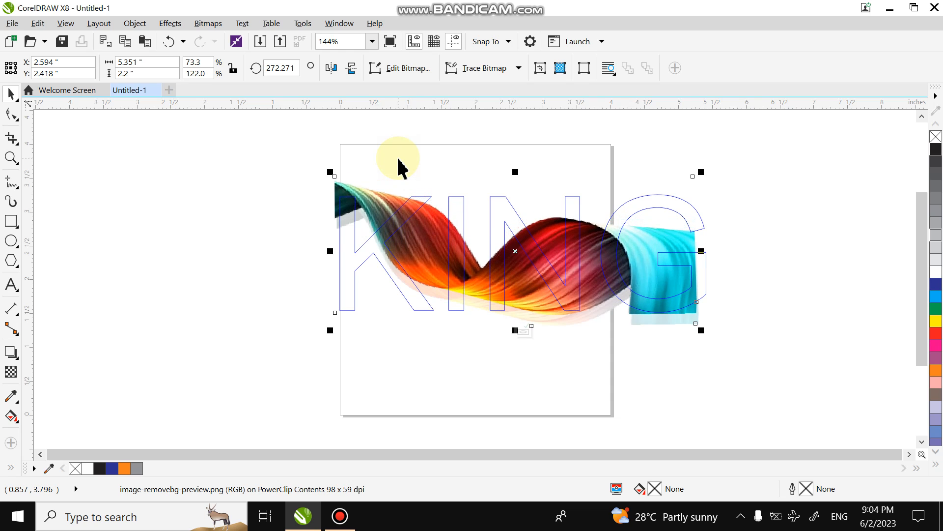
key(Down)
key(Down)
key(Down)
key(Down)
key(Down)
key(Down)
key(Down)
key(Down)
key(Down)
key(Down)
key(Down)
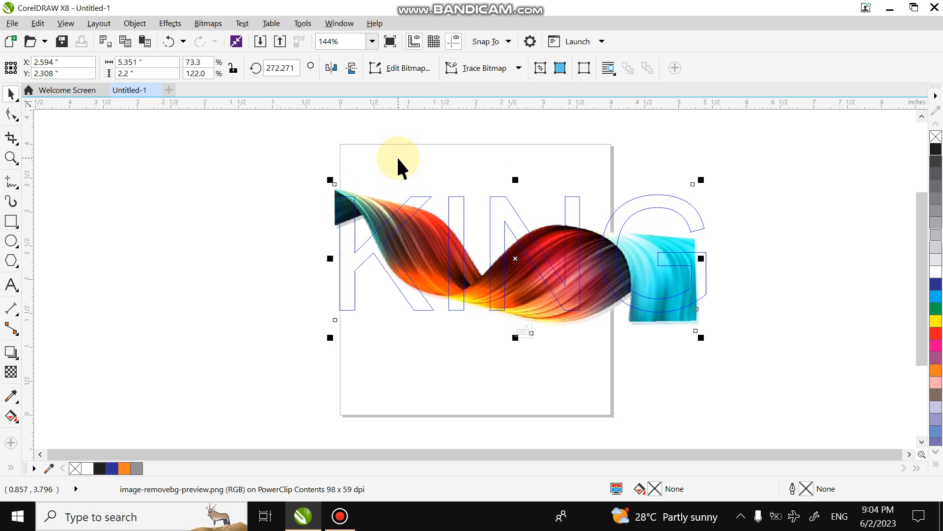
key(Down)
key(Down)
key(Down)
key(Down)
key(Down)
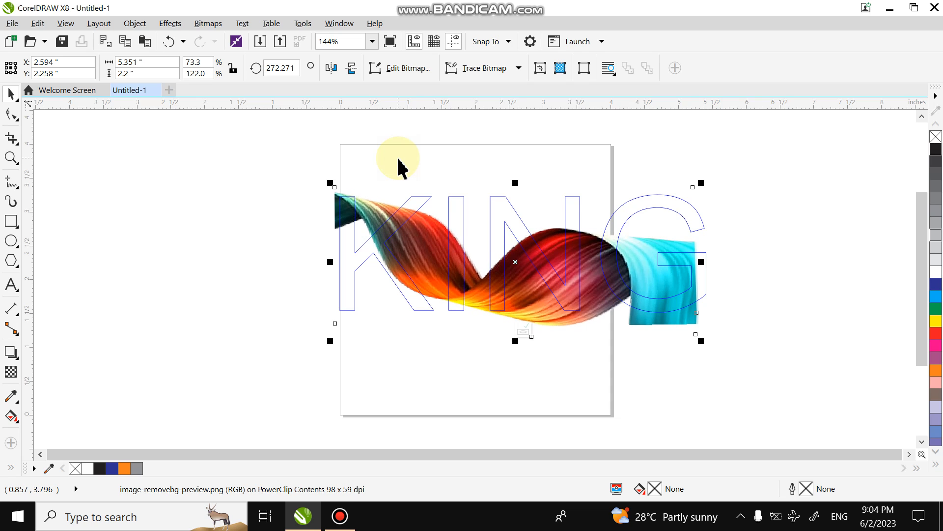
key(Right)
key(Right)
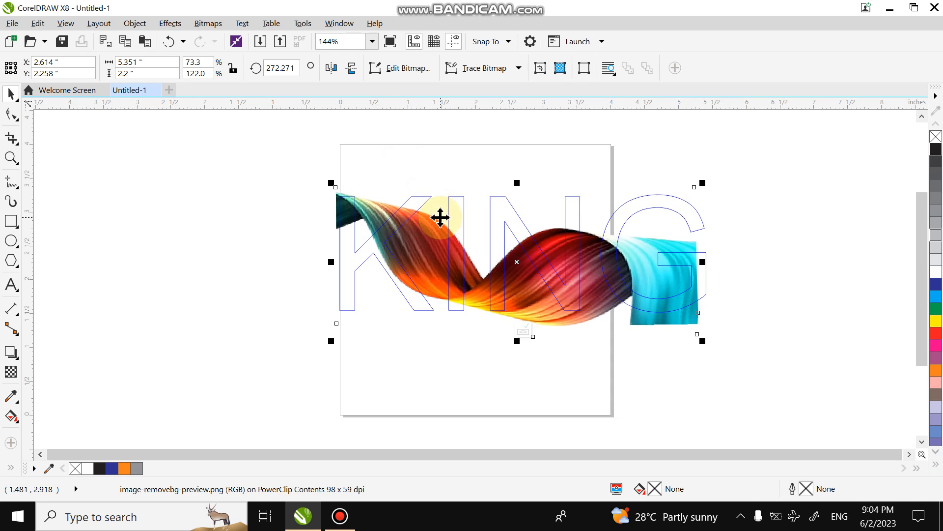
click(523, 328)
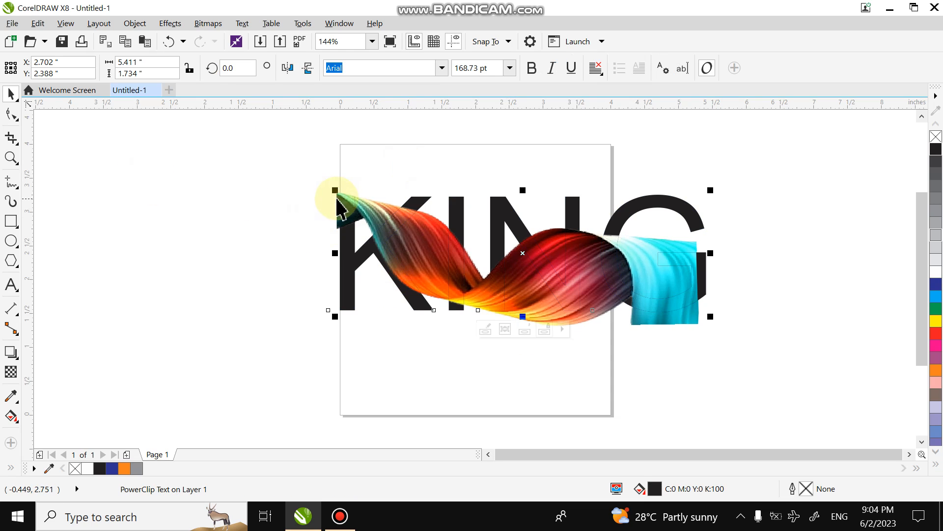
Place a copy of the ribbon in front of the KING text, centered at X 2.614, Y 2.258 inches.
click(297, 236)
click(654, 281)
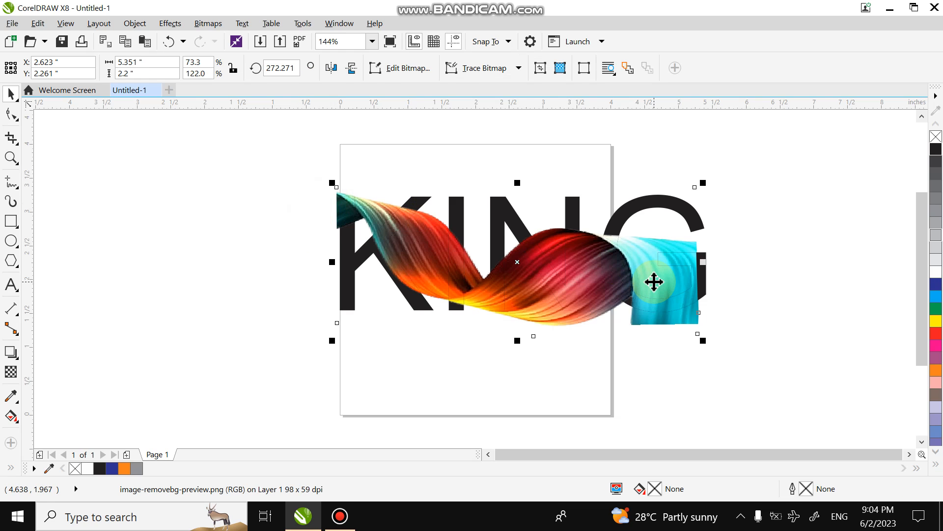
click(252, 202)
key(ctrl+z)
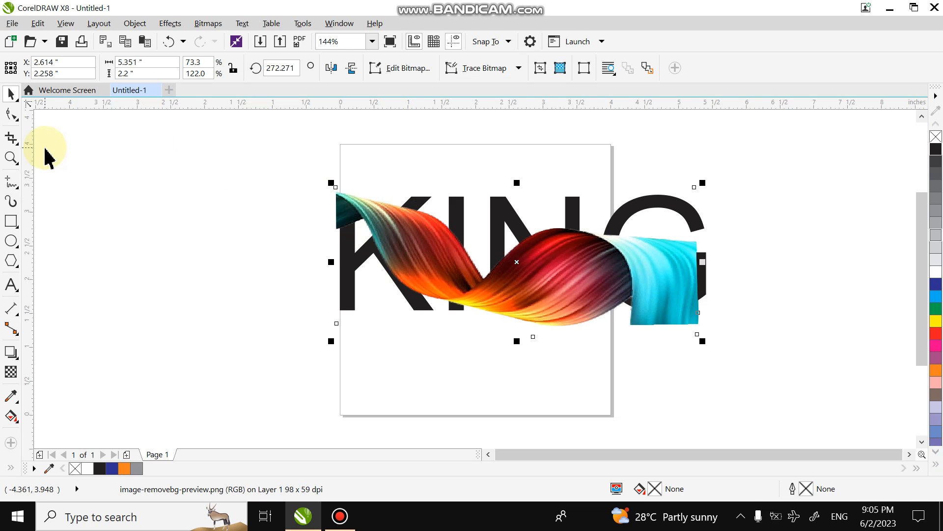
Cut away the left part of the front ribbon copy by deleting its lower-left and upper-left outline nodes with the Shape tool.
click(7, 121)
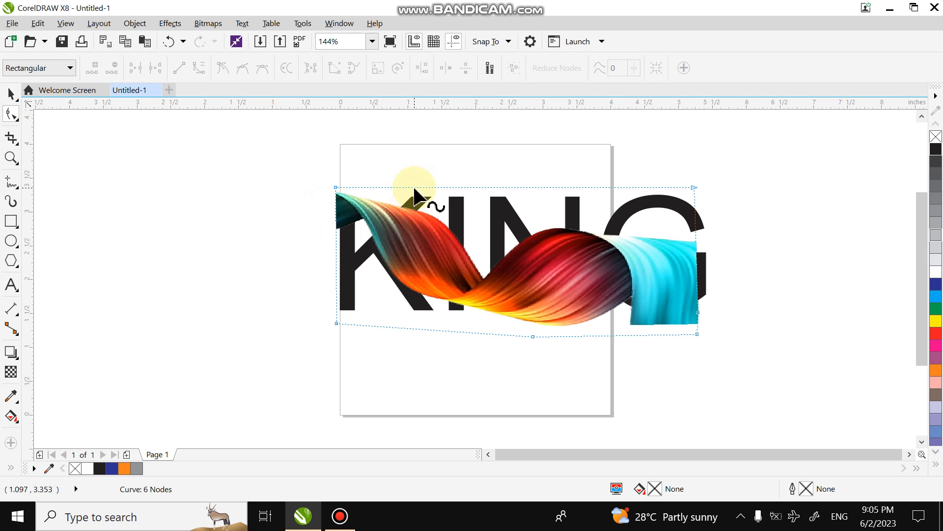
double_click(334, 322)
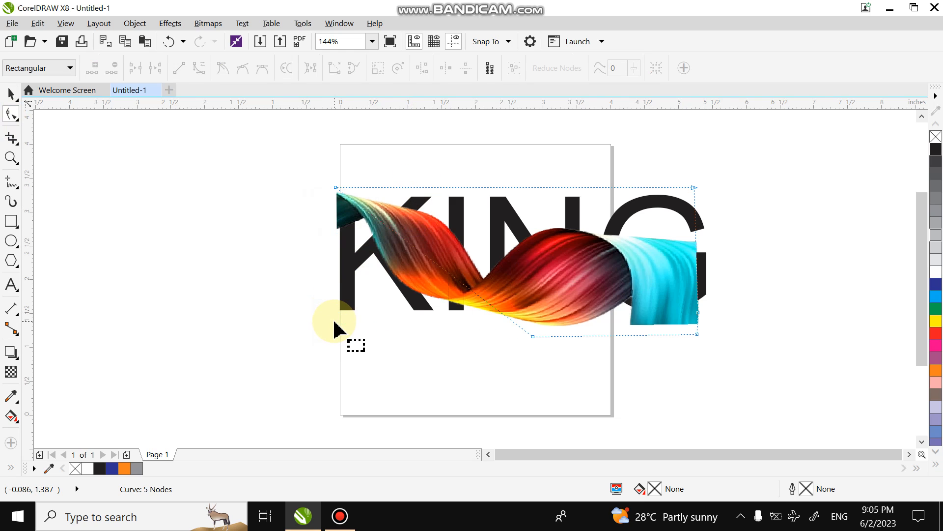
double_click(424, 253)
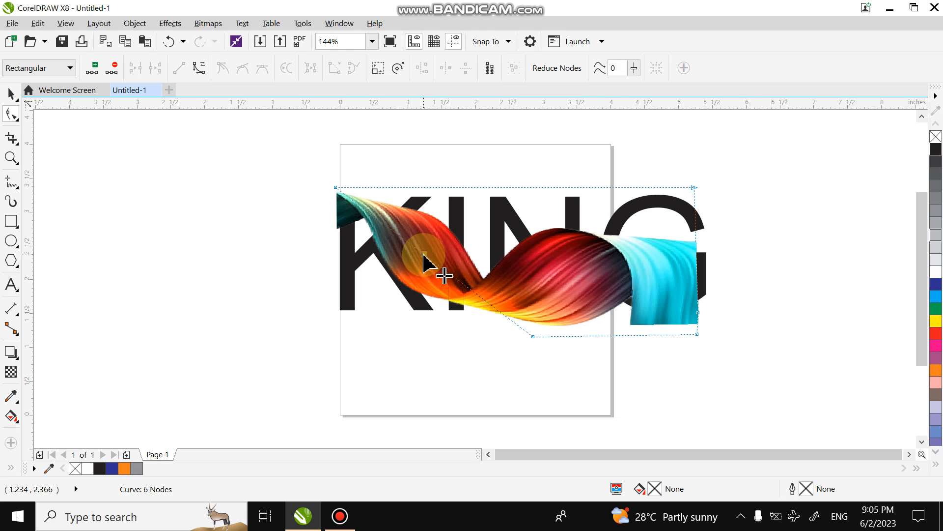
mouse_move(424, 253)
mouse_down()
mouse_move(411, 275)
mouse_move(392, 281)
mouse_move(413, 255)
mouse_move(402, 269)
mouse_up()
key(Delete)
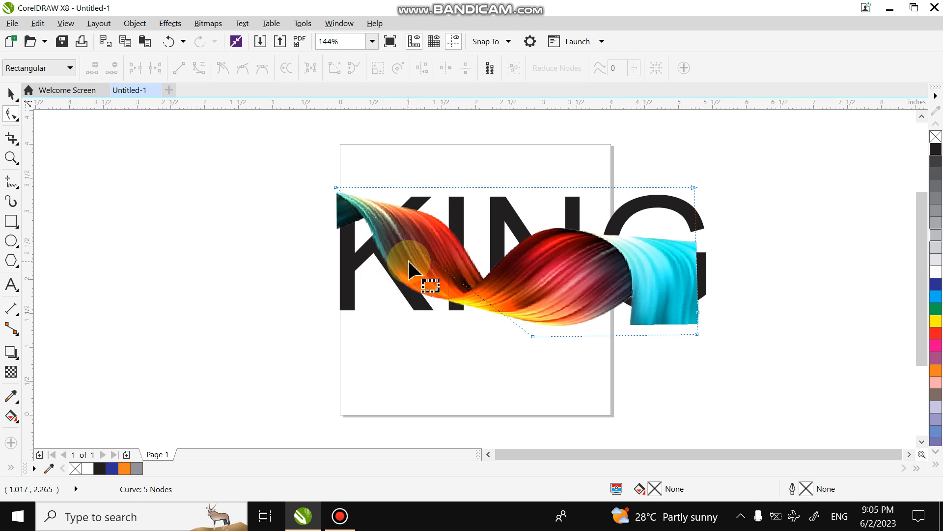
click(335, 187)
key(Delete)
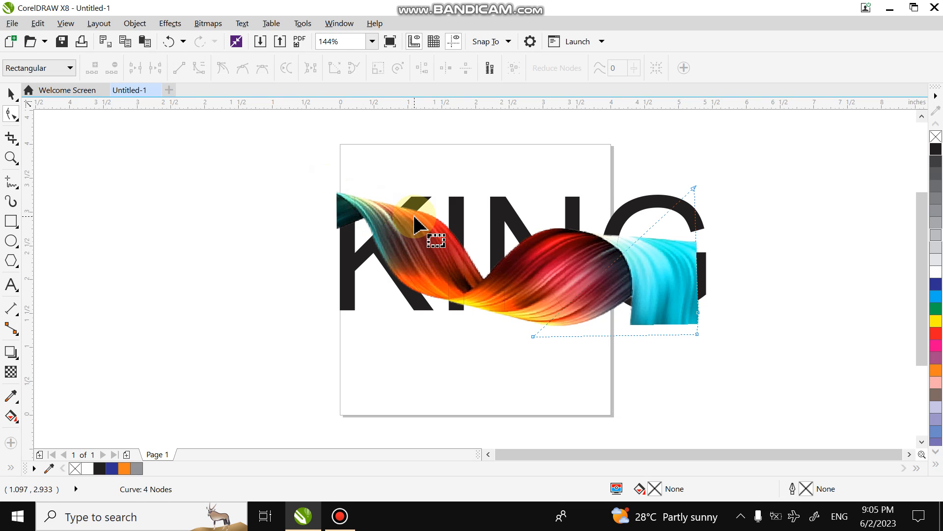
Extend the front ribbon copy's outline back across the KING text, adding upper-right and upper-left nodes and moving the lower-left node outward.
click(415, 217)
click(13, 93)
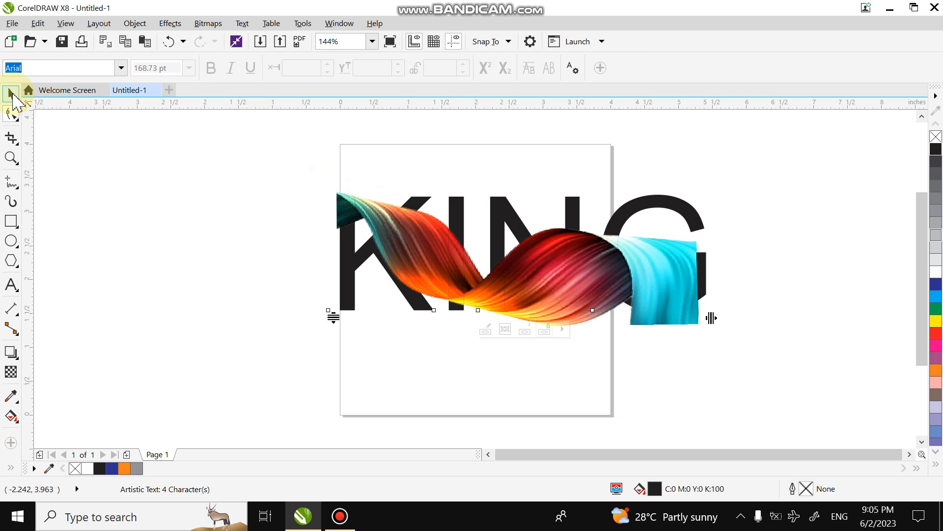
click(232, 264)
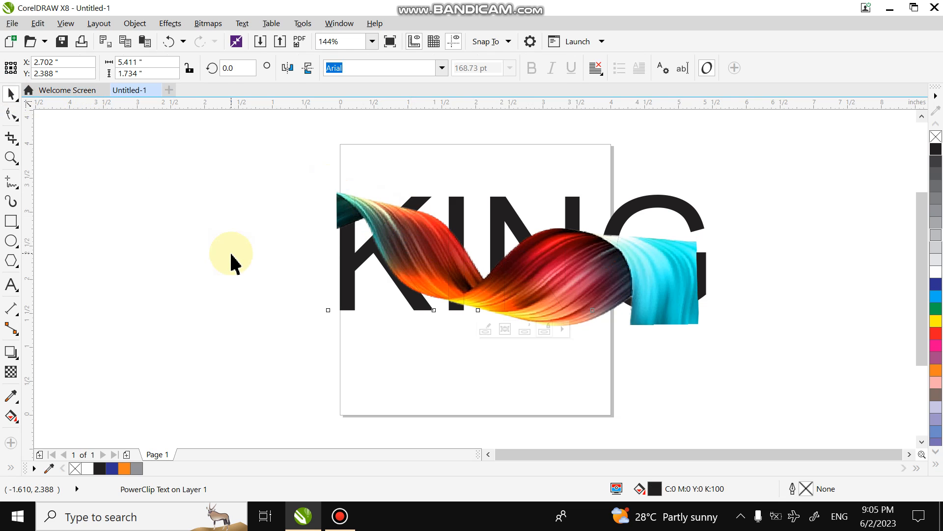
click(673, 287)
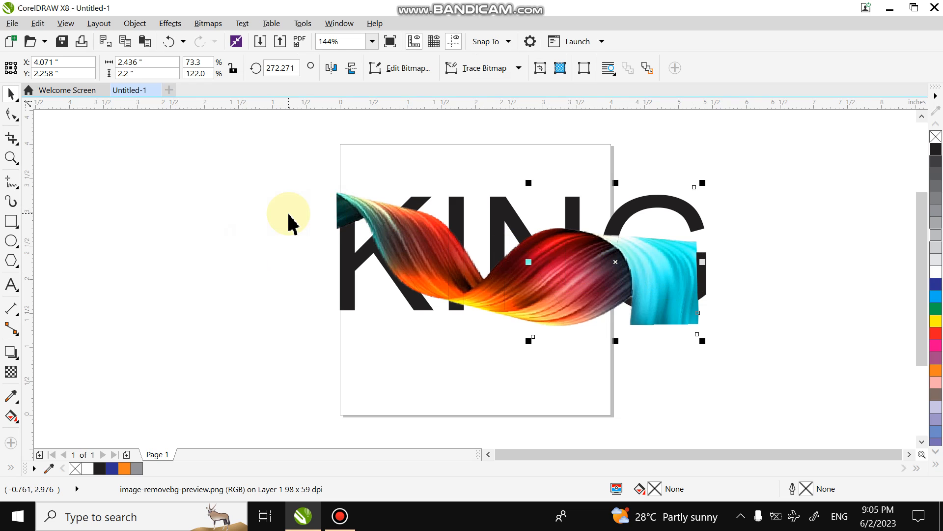
click(10, 114)
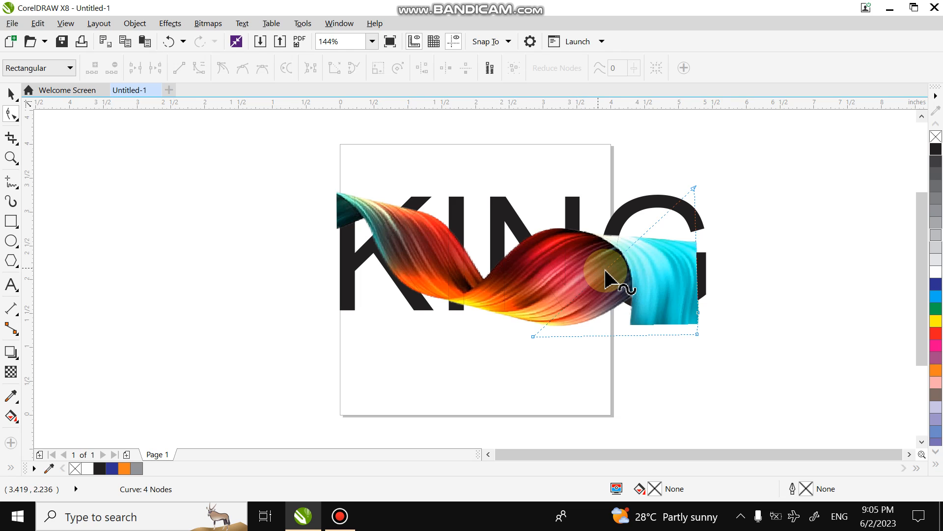
drag(605, 270, 459, 246)
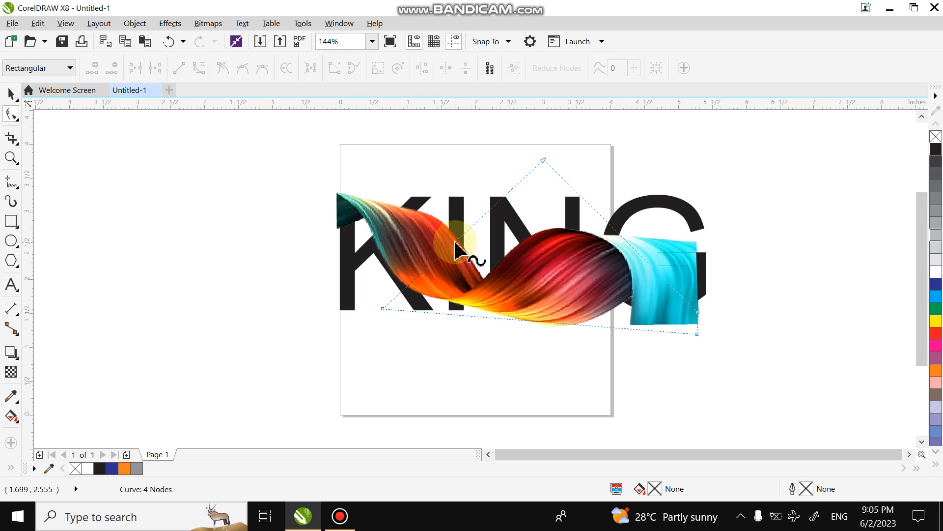
double_click(634, 251)
drag(634, 250, 702, 182)
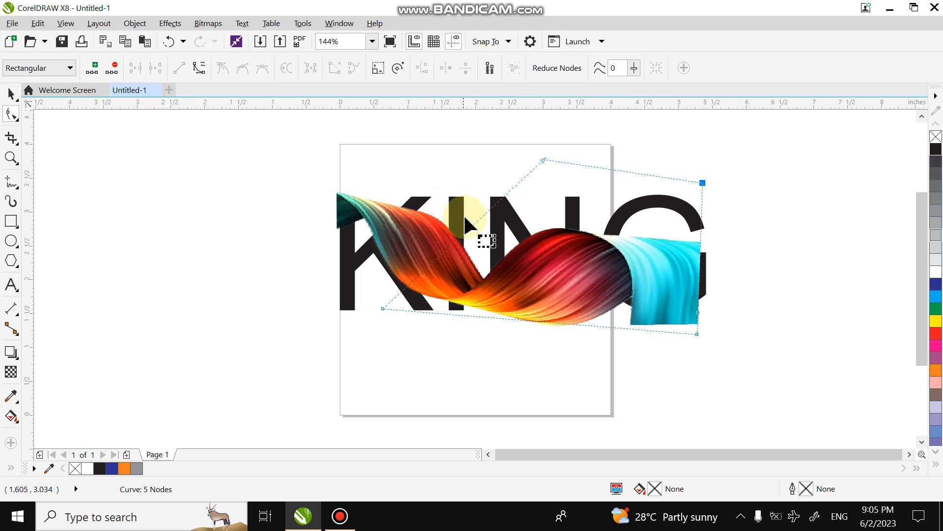
drag(472, 226, 346, 178)
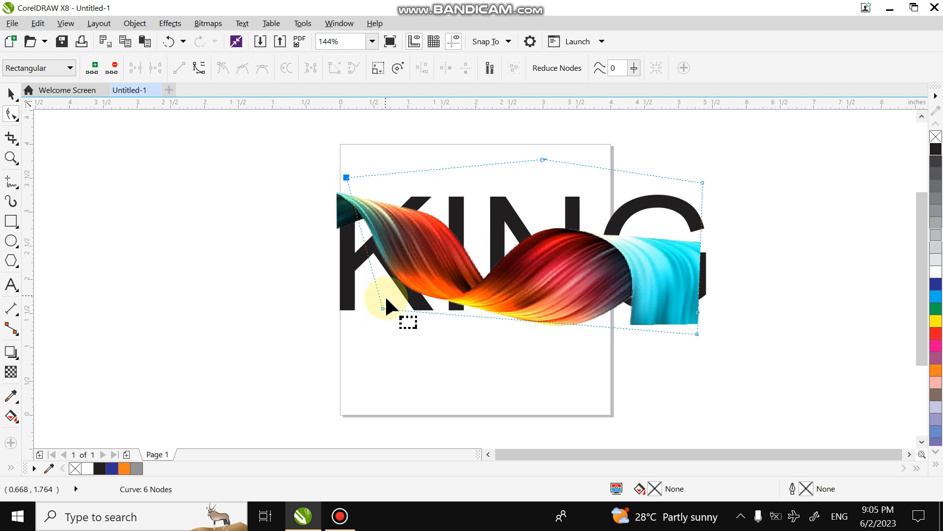
drag(382, 308, 345, 319)
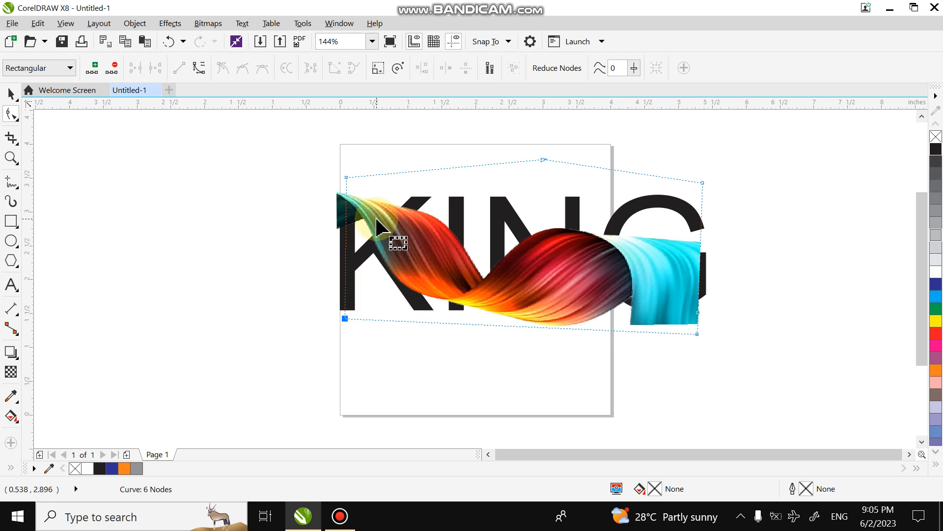
Pull the upper-left node in onto the K's stem and add nodes on the upper edge to contour the ribbon copy around the K.
drag(347, 180, 364, 224)
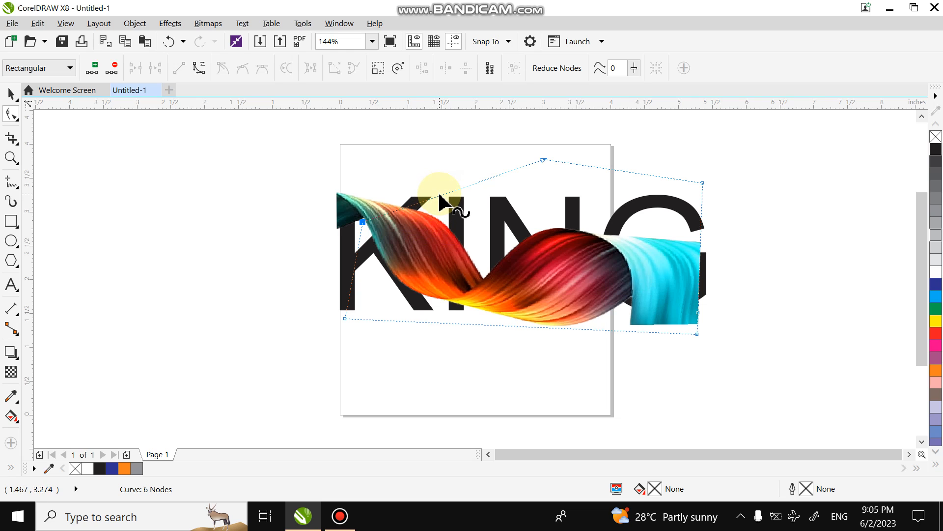
double_click(439, 195)
drag(439, 195, 428, 248)
double_click(448, 186)
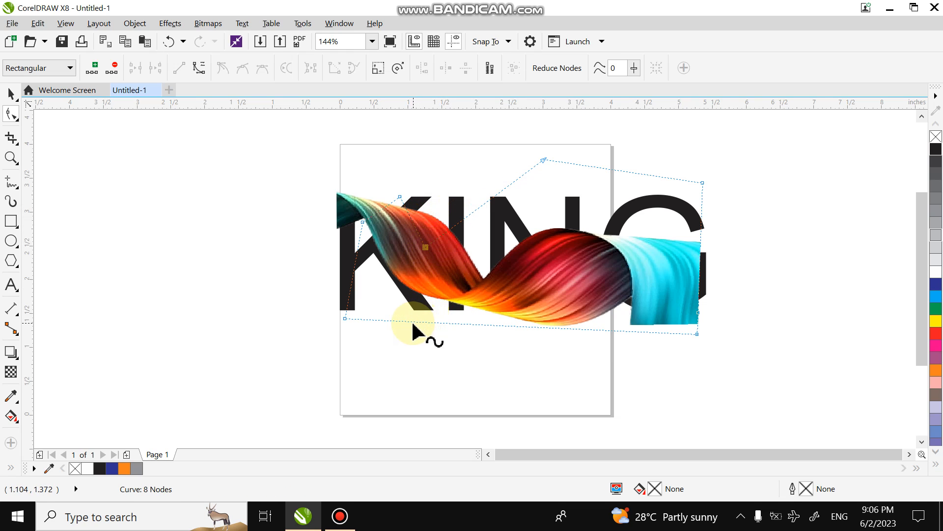
key(ctrl+z)
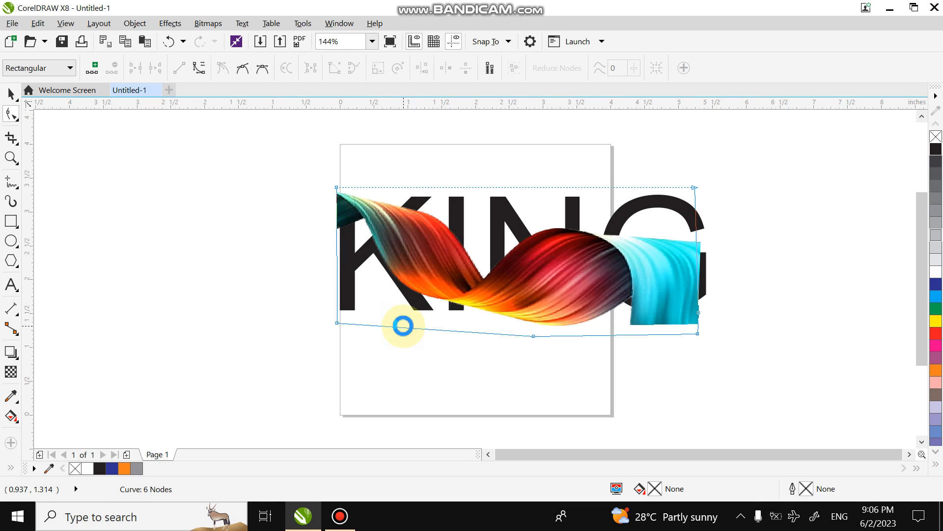
double_click(403, 326)
drag(403, 325, 427, 266)
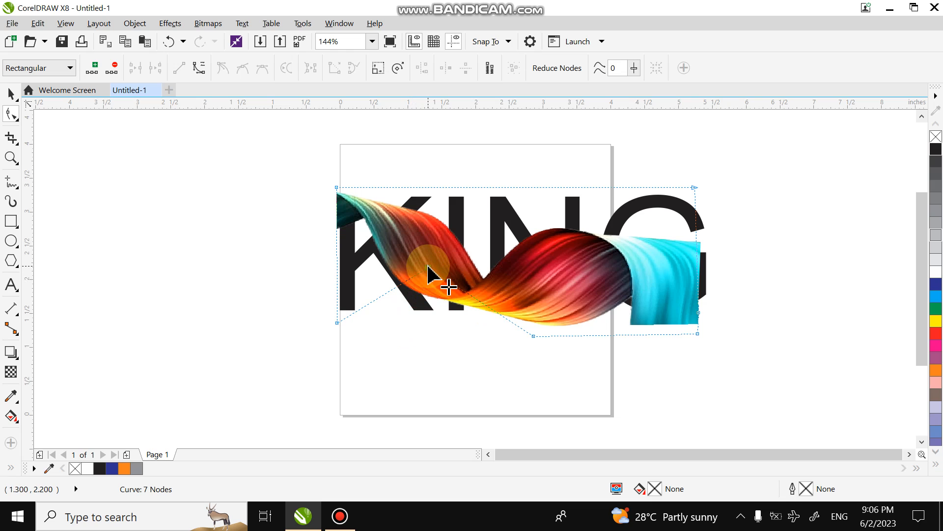
click(172, 43)
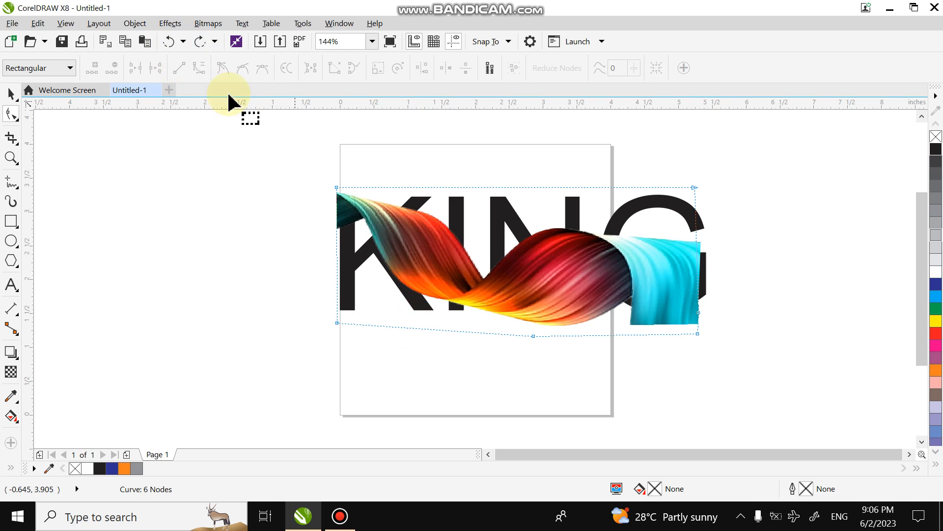
click(172, 42)
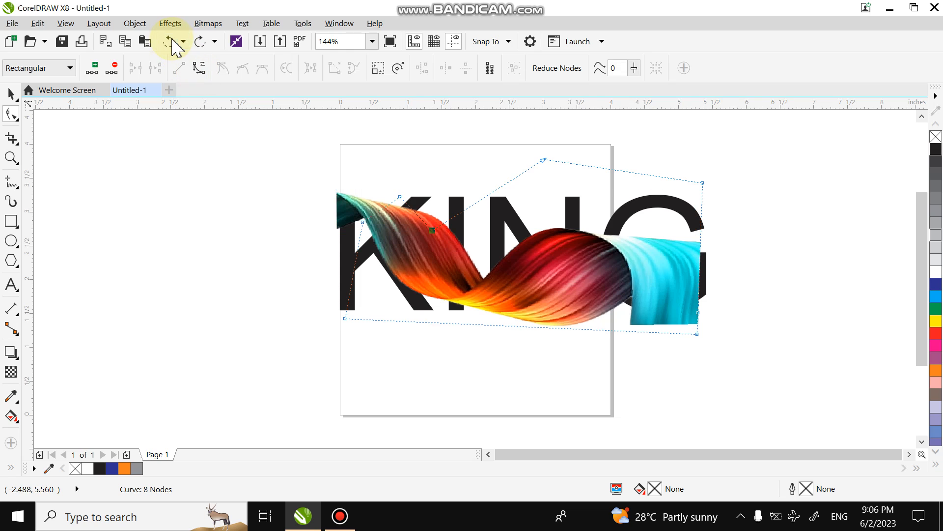
Add two nodes to the ribbon copy's lower edge and pull them up onto the ribbon, over the K and between K and I.
double_click(437, 322)
drag(434, 321, 427, 282)
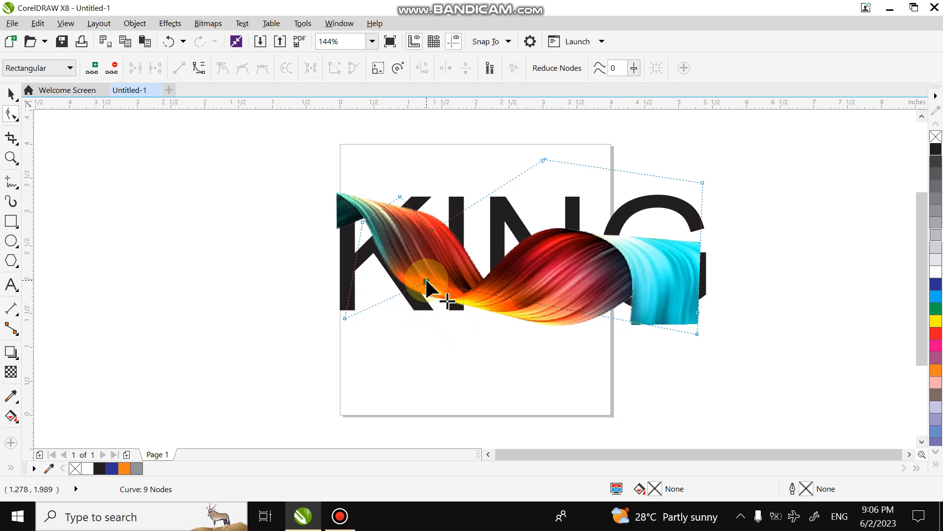
double_click(380, 308)
drag(380, 308, 391, 271)
drag(396, 264, 402, 257)
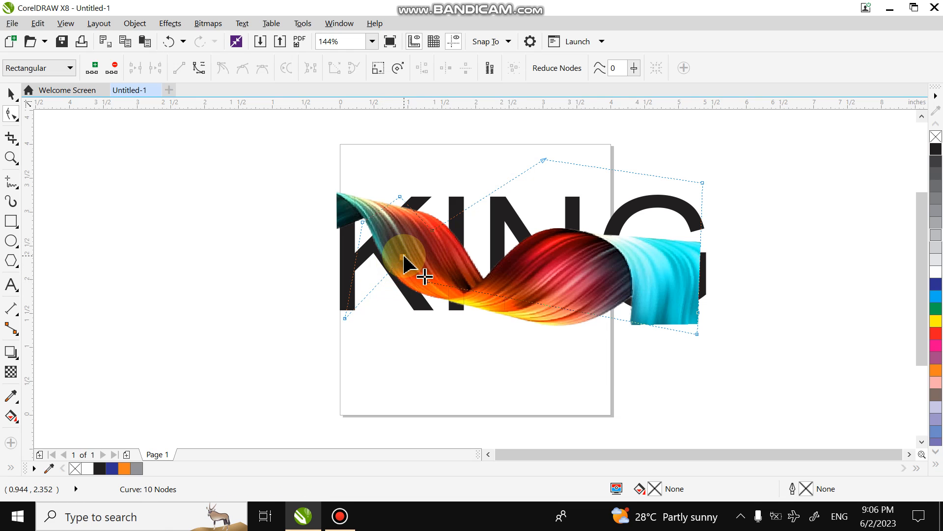
Add outline nodes to the ribbon copy around the I and N, pulling the lower edge up and the upper edge down into the ribbon.
double_click(469, 288)
drag(468, 289, 468, 278)
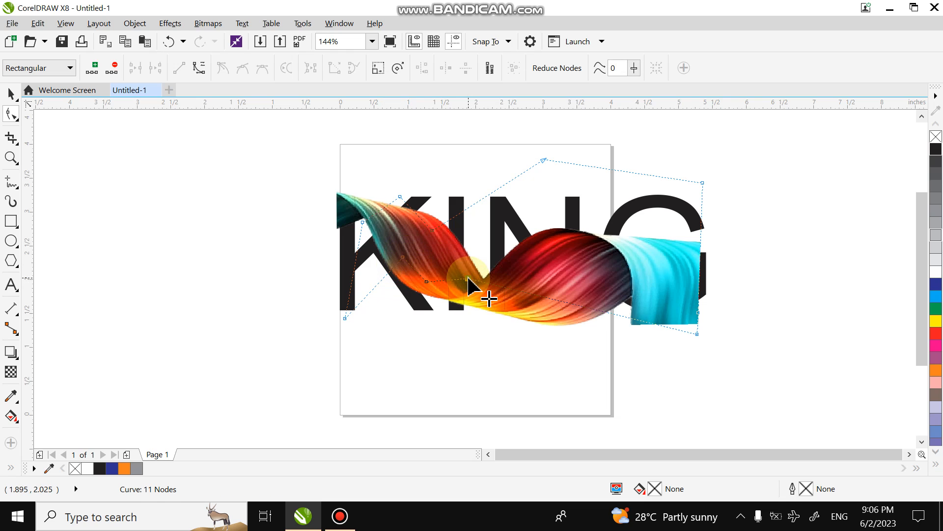
double_click(482, 199)
drag(482, 199, 519, 282)
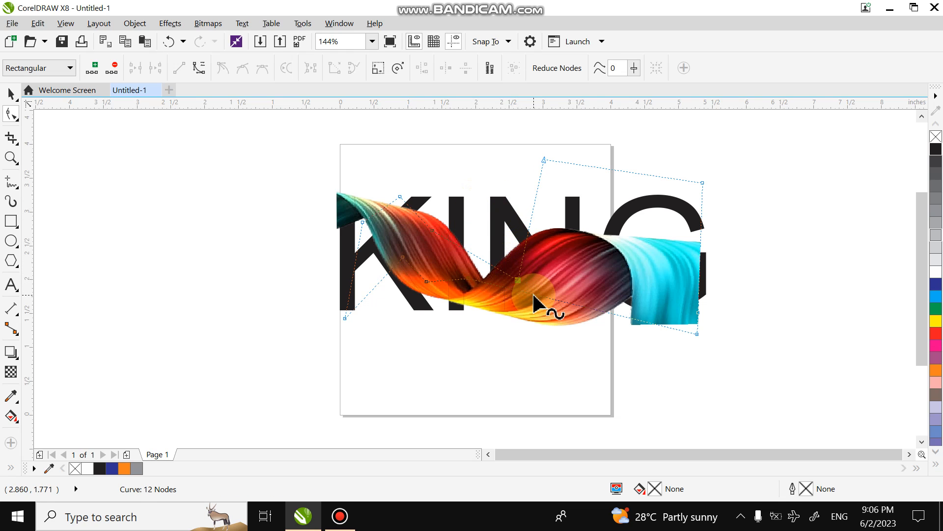
double_click(539, 297)
drag(534, 294, 543, 286)
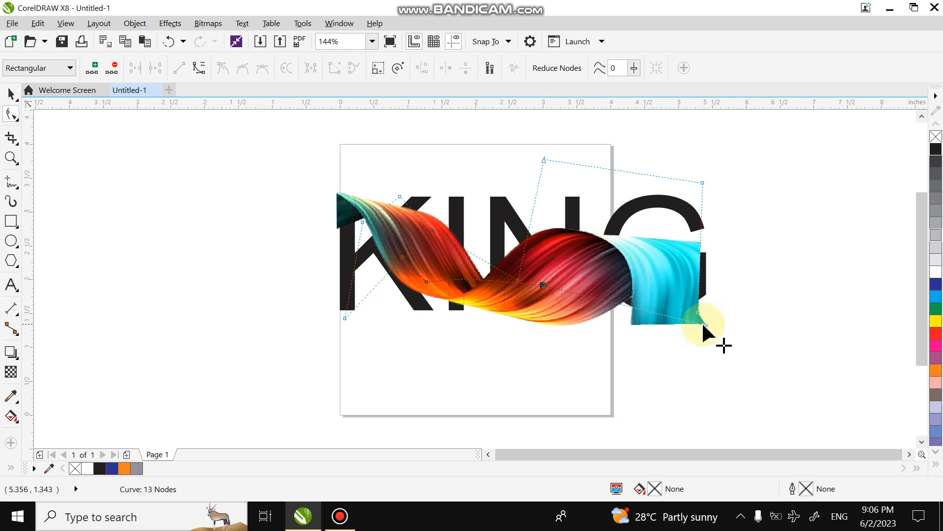
Pull the ribbon copy's lower-right and upper-right nodes inward and add upper-edge and side nodes to contour its outline around the G.
drag(708, 326, 658, 293)
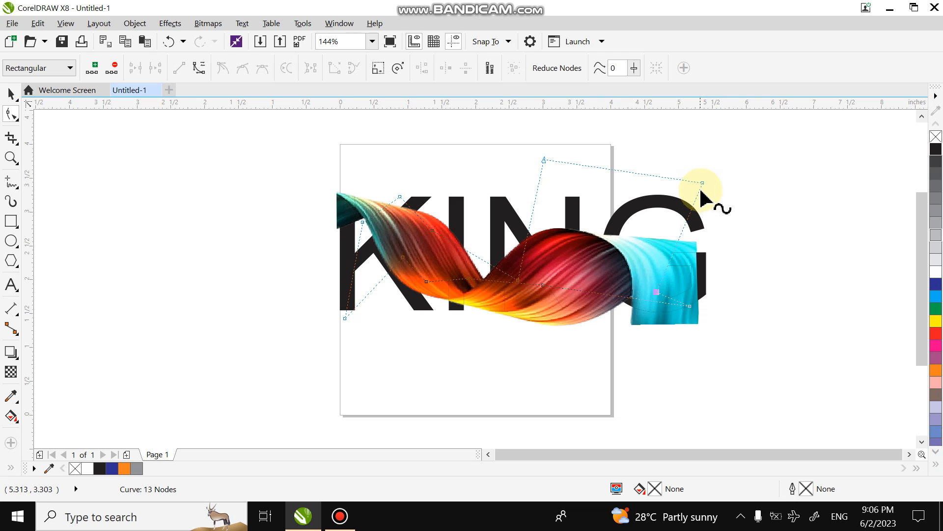
drag(703, 183, 654, 183)
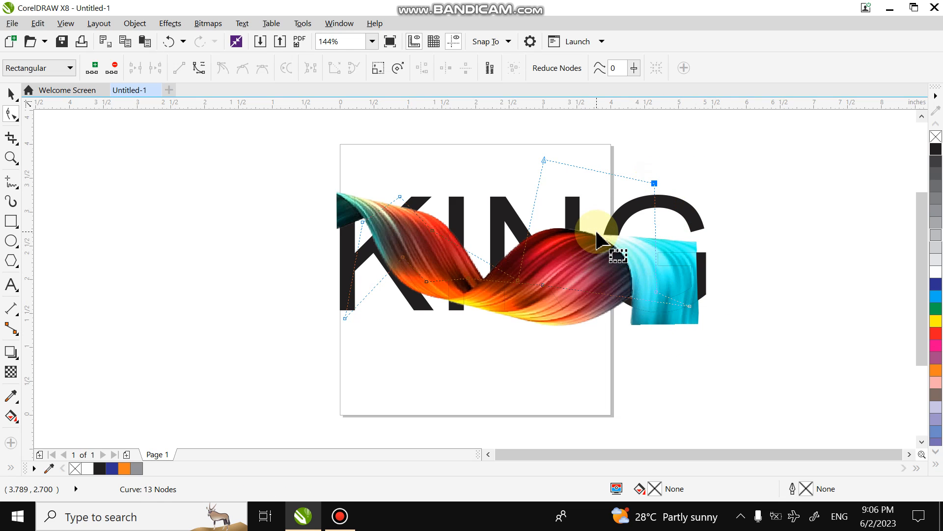
double_click(612, 175)
drag(611, 175, 595, 277)
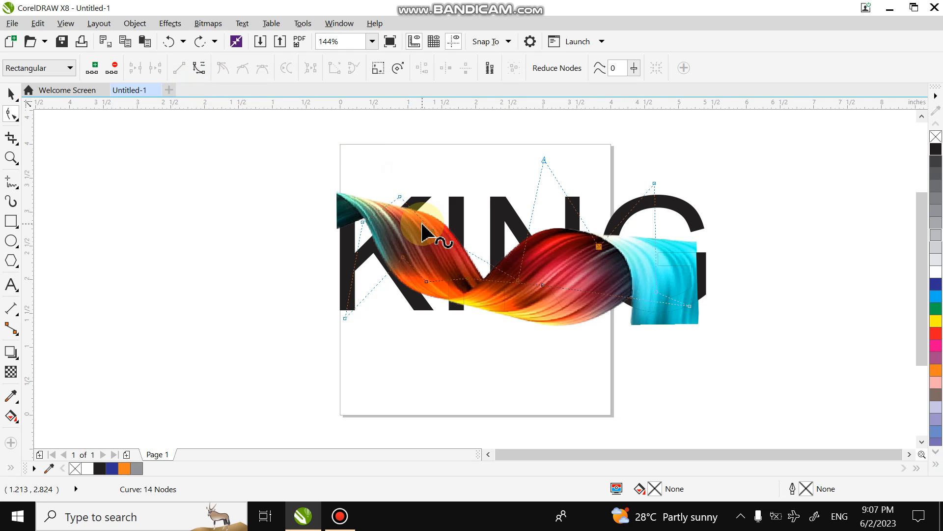
key(ctrl+z)
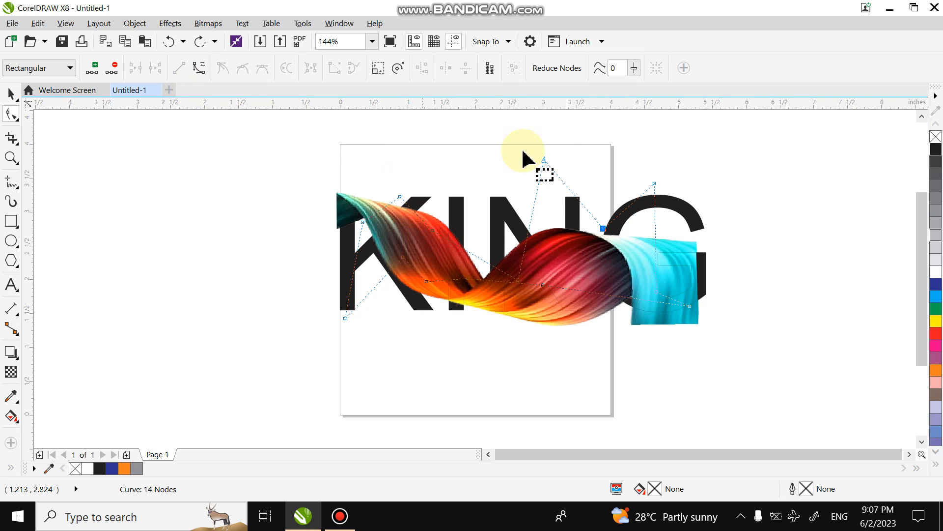
double_click(655, 247)
drag(655, 247, 639, 246)
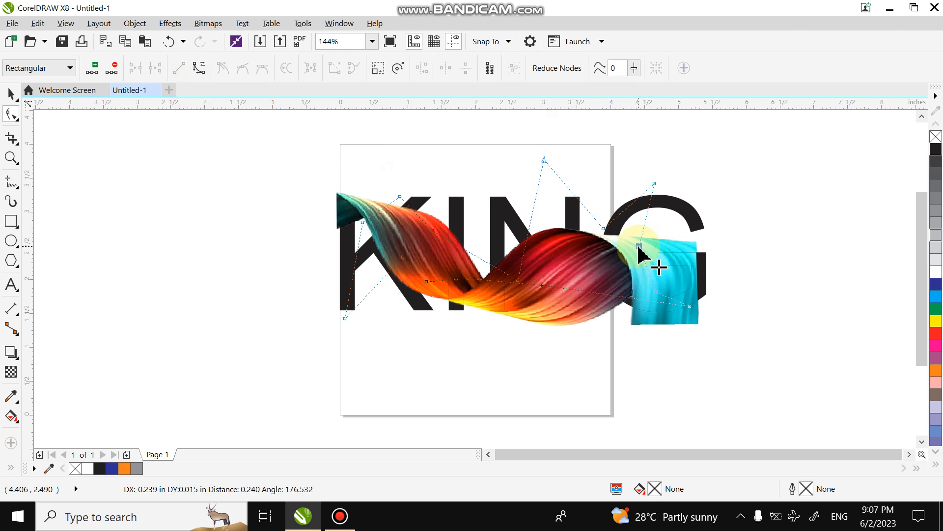
Add outline nodes to the ribbon copy around the N's right stem, pulling the upper edge down into the ribbon.
double_click(576, 197)
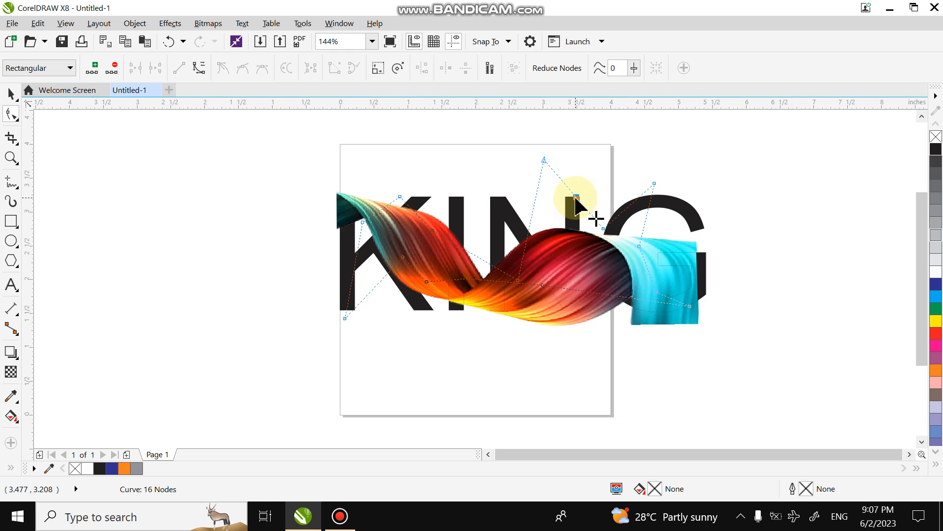
double_click(576, 197)
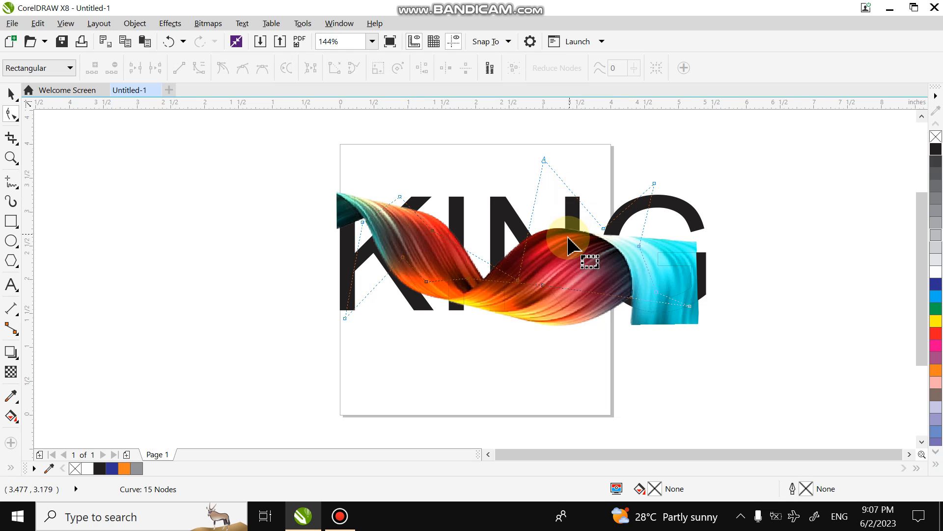
double_click(575, 197)
drag(576, 198, 555, 261)
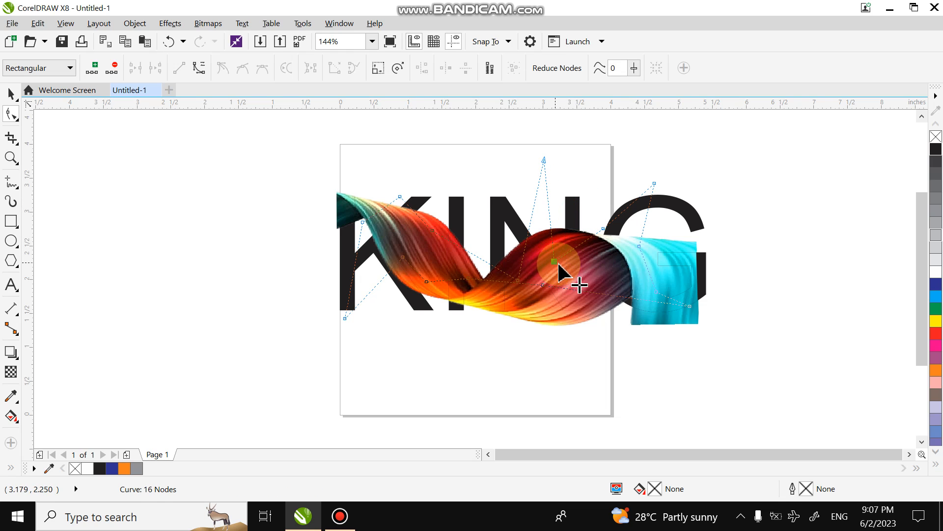
click(531, 222)
drag(531, 222, 554, 257)
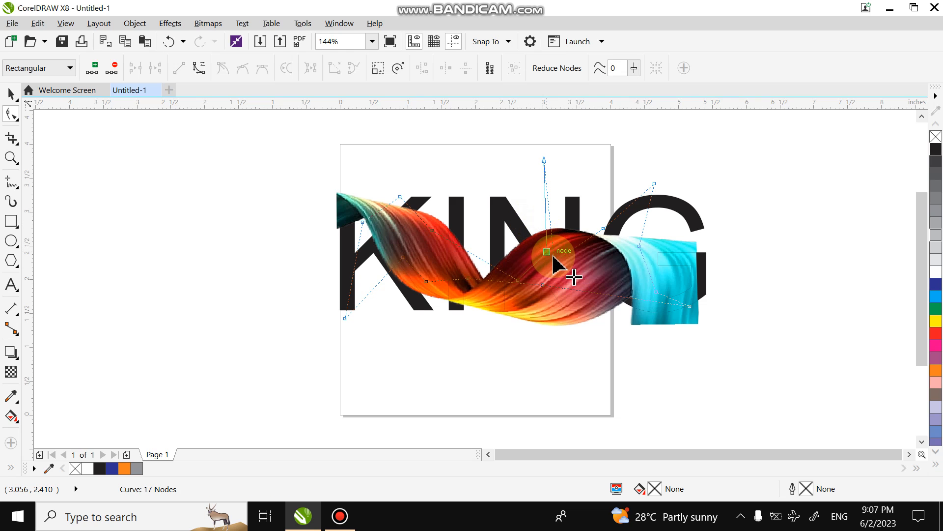
double_click(596, 294)
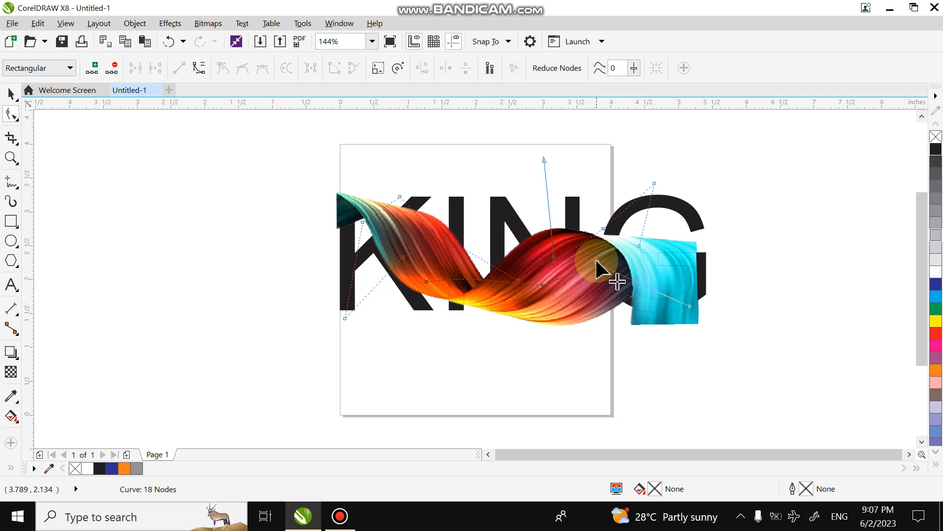
click(597, 265)
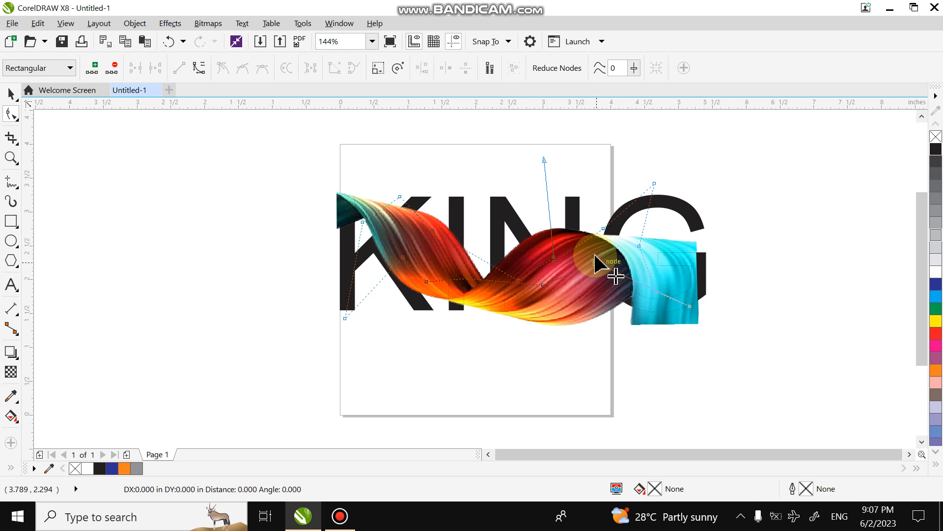
click(628, 365)
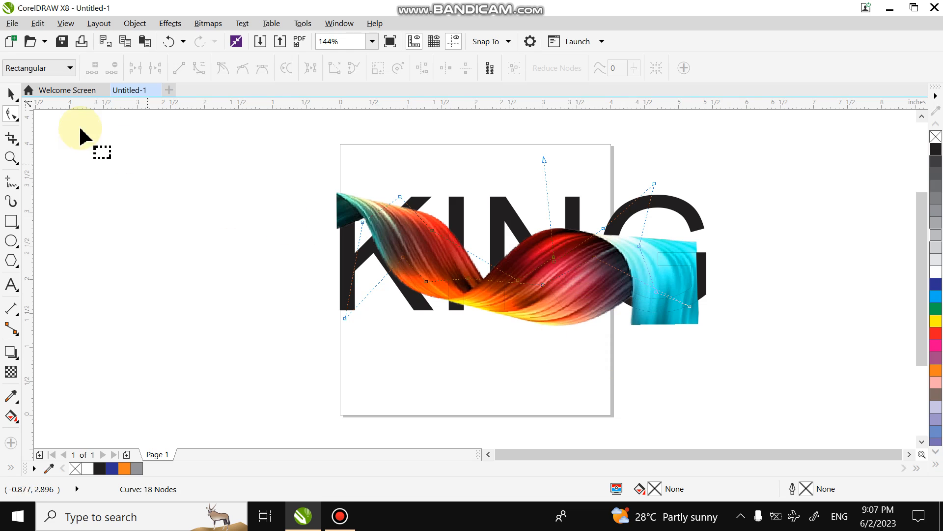
Give the KING text a white fill and a white outline.
click(10, 94)
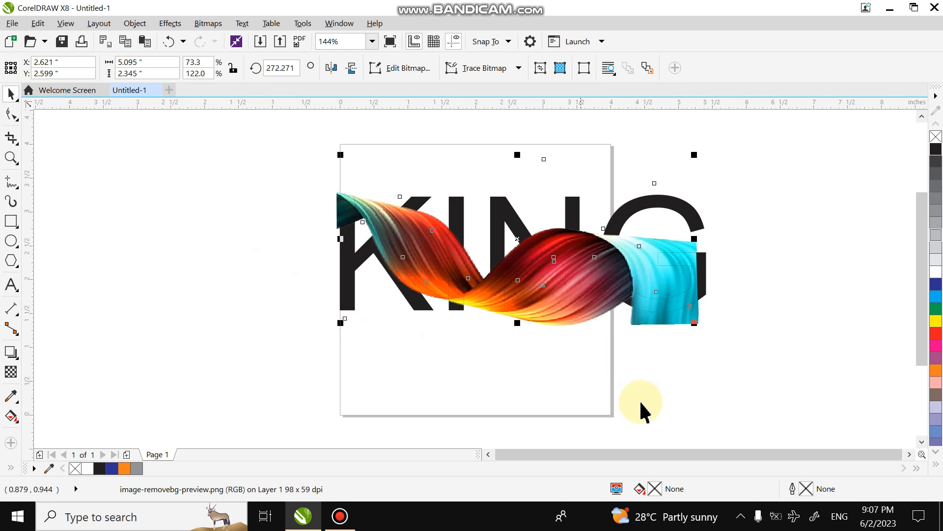
click(703, 219)
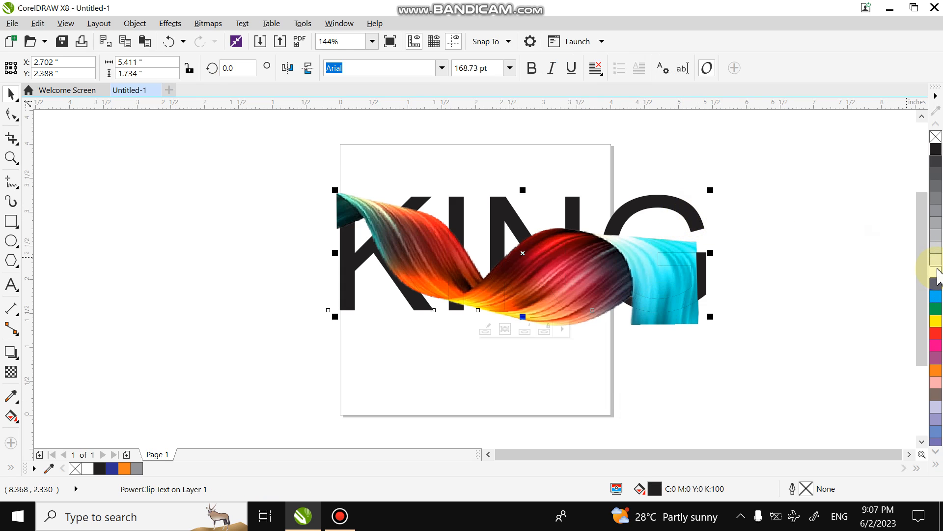
click(936, 271)
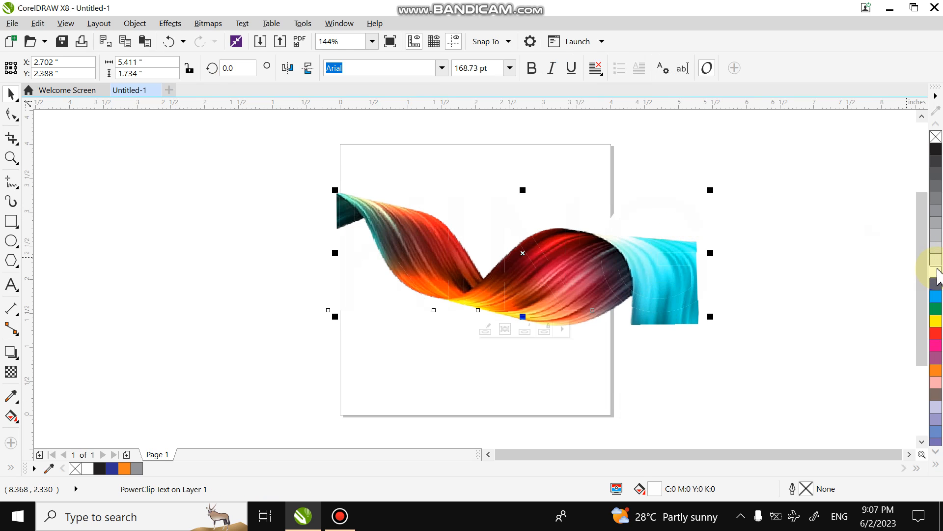
right_click(937, 272)
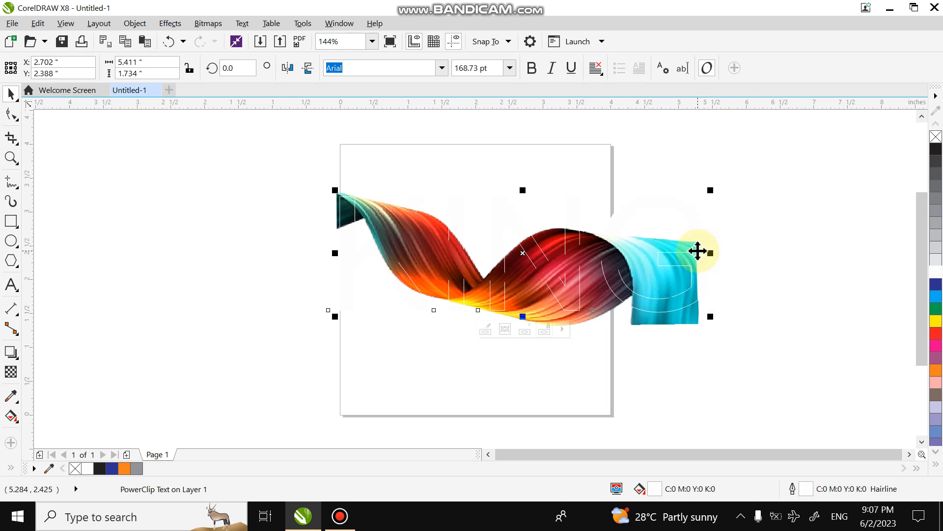
Delete the ribbon image from the KING text's PowerClip contents and finish editing the PowerClip.
click(489, 332)
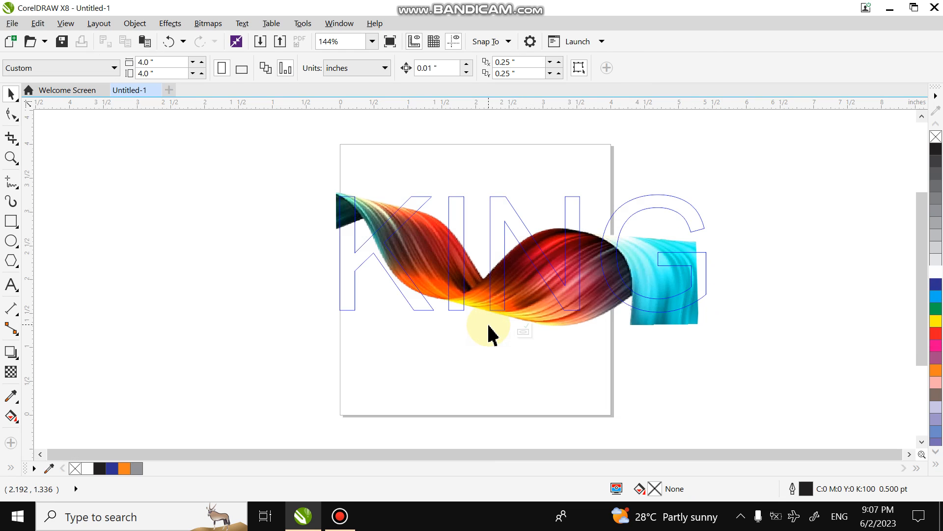
click(523, 297)
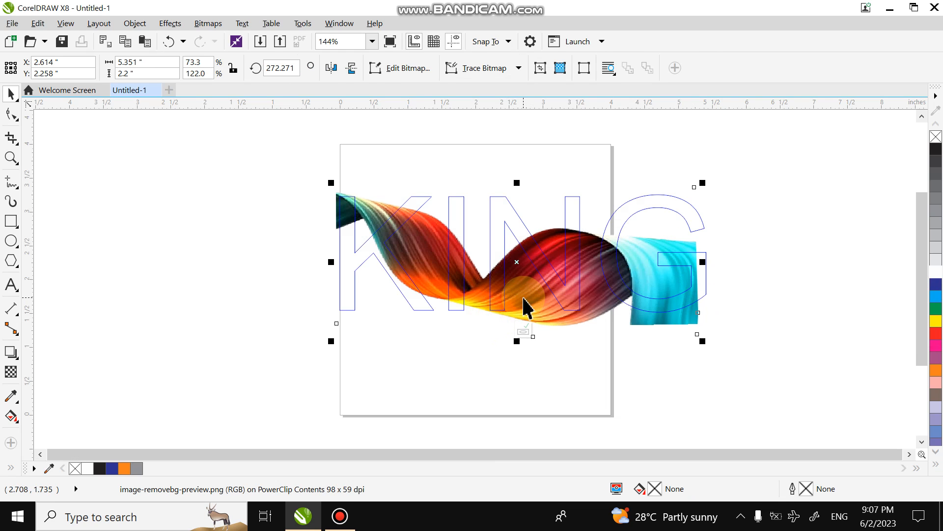
click(525, 301)
click(523, 331)
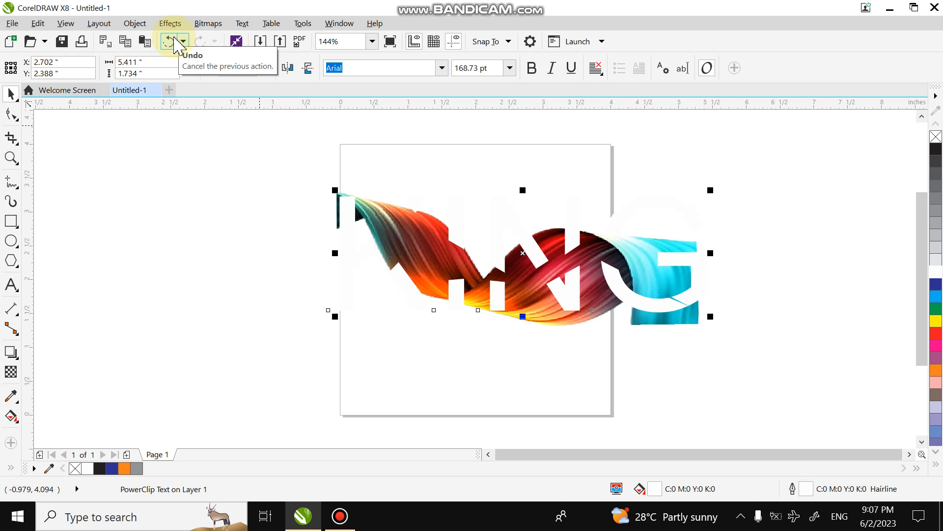
Undo the white outline and white fill on the KING text.
click(170, 42)
click(174, 42)
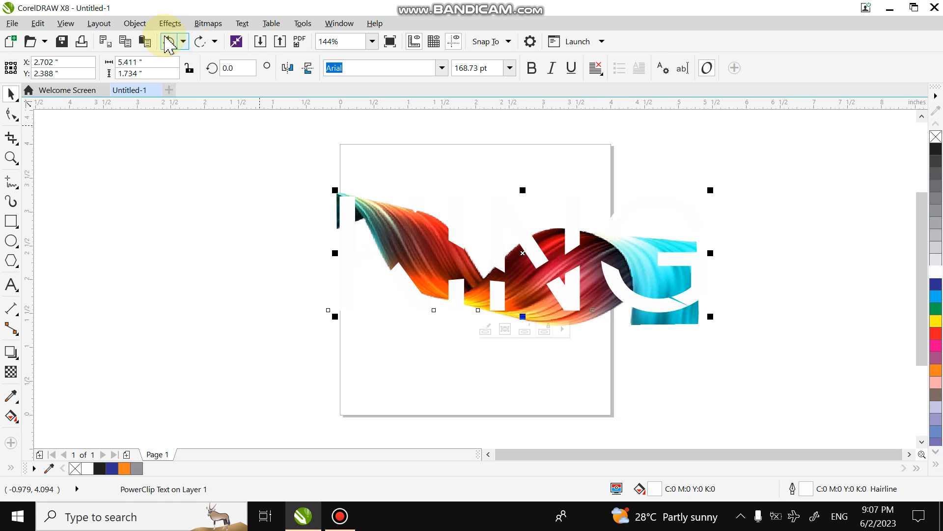
click(170, 43)
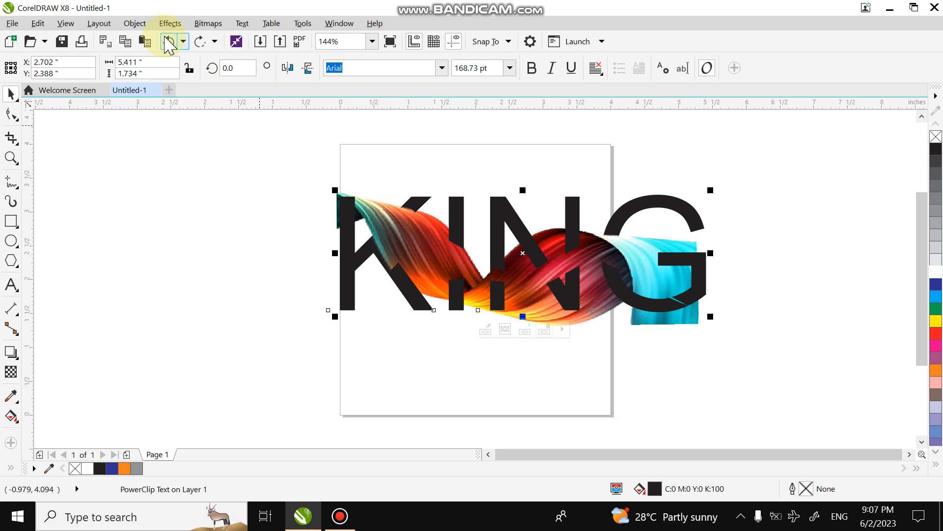
click(170, 43)
click(516, 393)
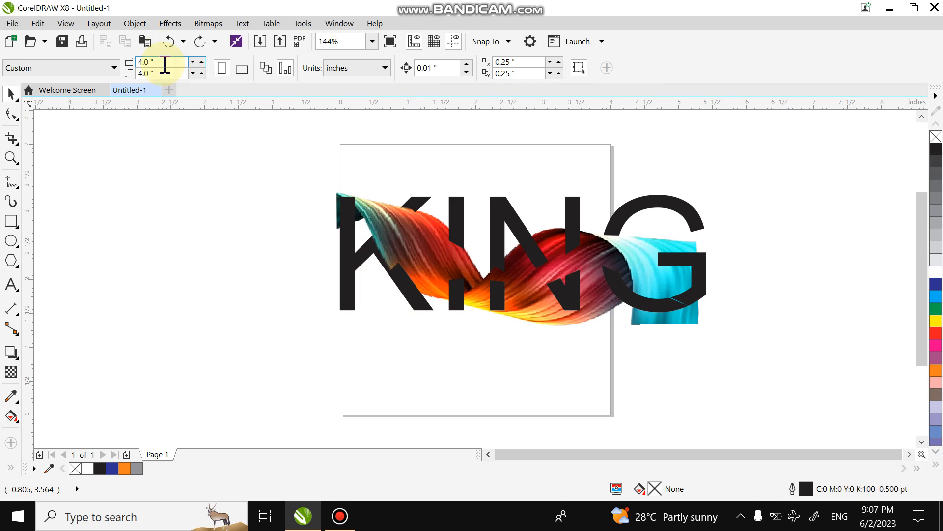
Undo the ribbon copy's node edits around the N and G, and return to the full-page view.
click(168, 44)
click(167, 44)
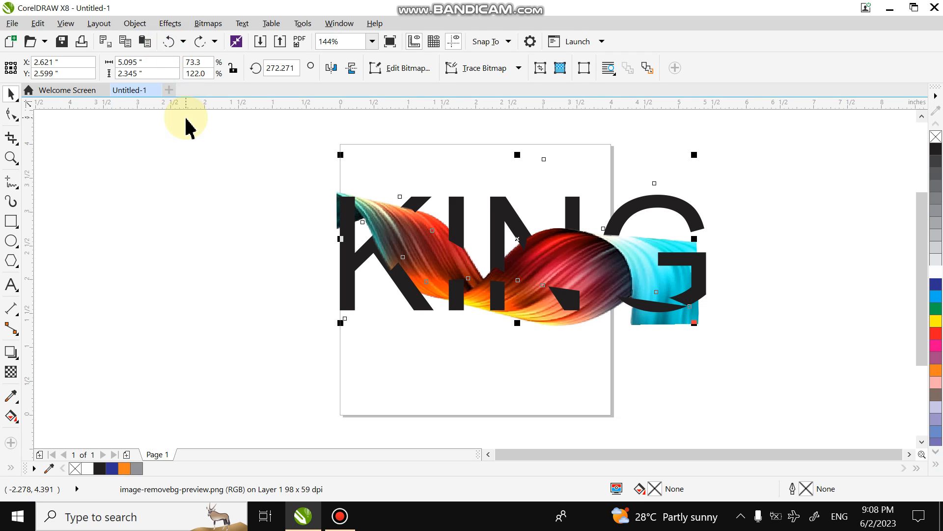
key(z)
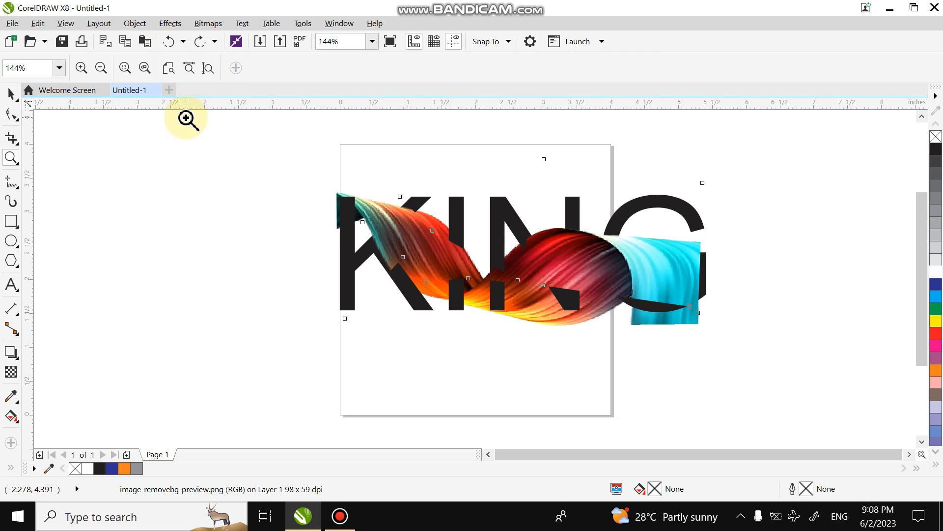
click(186, 118)
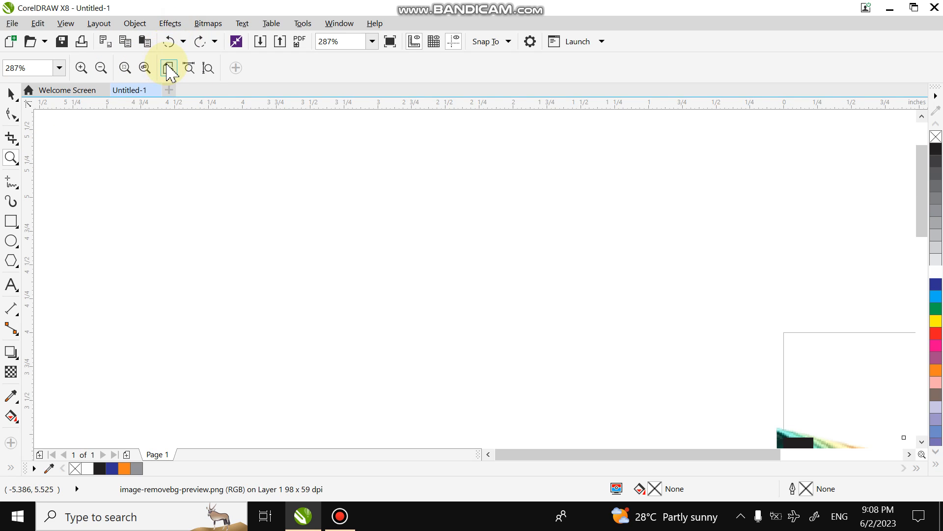
click(168, 69)
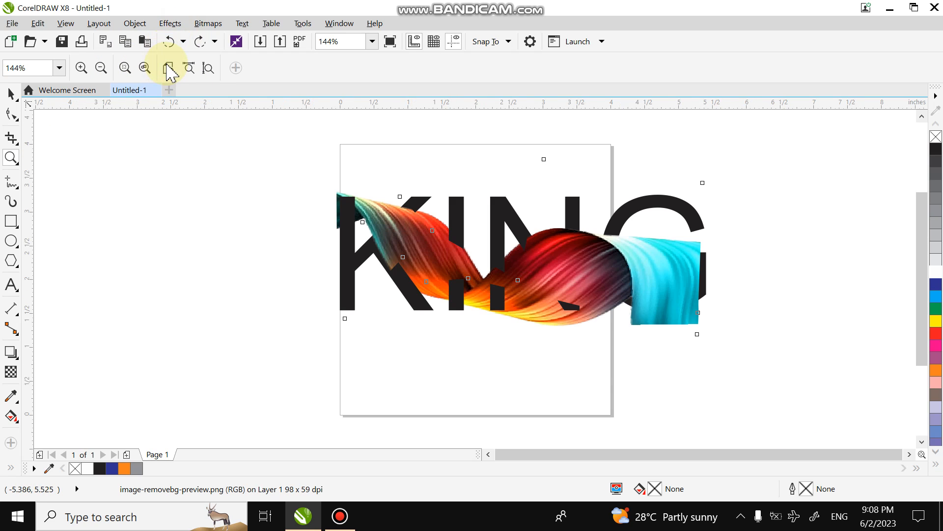
Pull the ribbon copy's lower-edge nodes near the I and N upward with the Shape tool to uncover more of the letters.
click(12, 98)
click(701, 402)
click(638, 279)
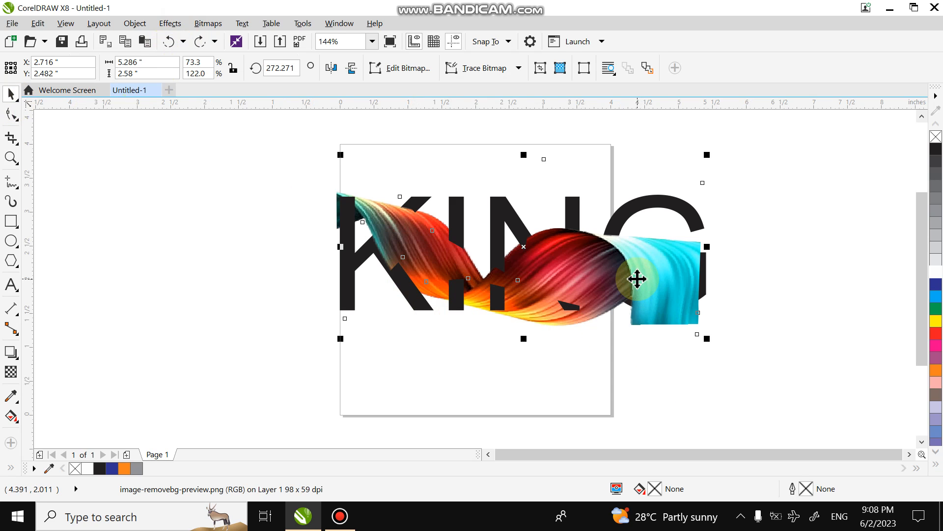
click(11, 114)
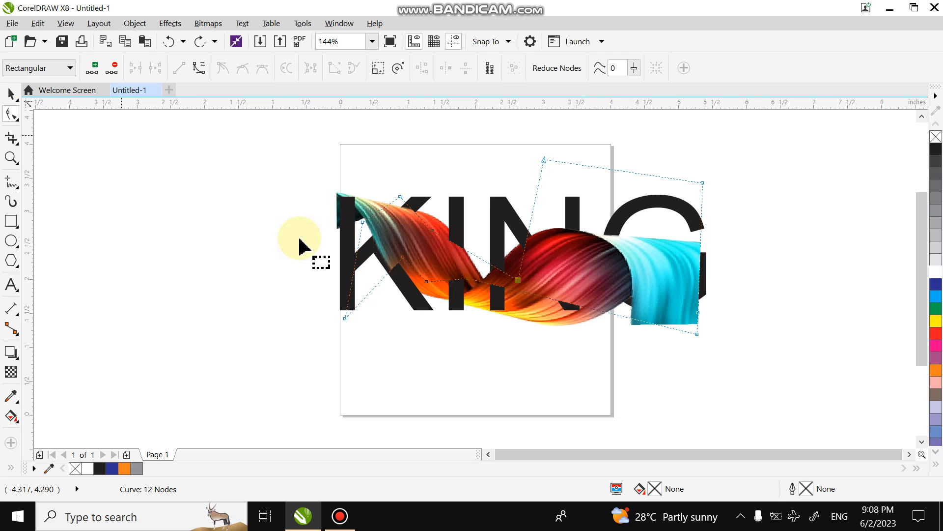
drag(520, 290, 516, 261)
click(517, 257)
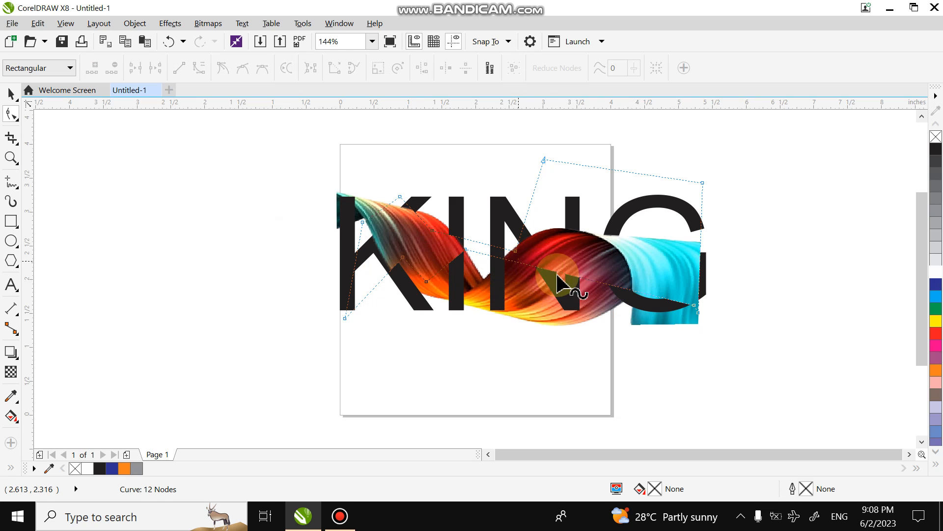
Add a curve node on the ribbon copy's lower edge beside the N, pull it up, and pull the lower-right corner in over the G.
drag(576, 277, 554, 251)
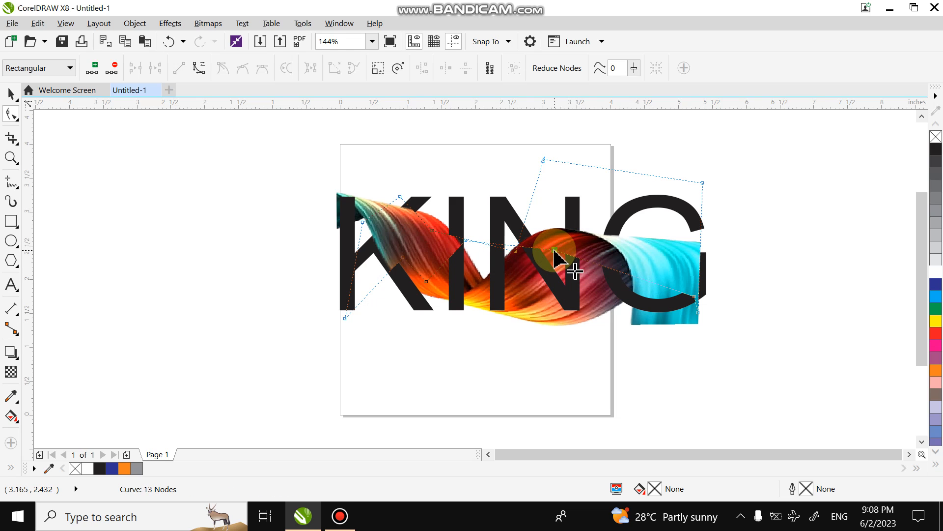
key(Delete)
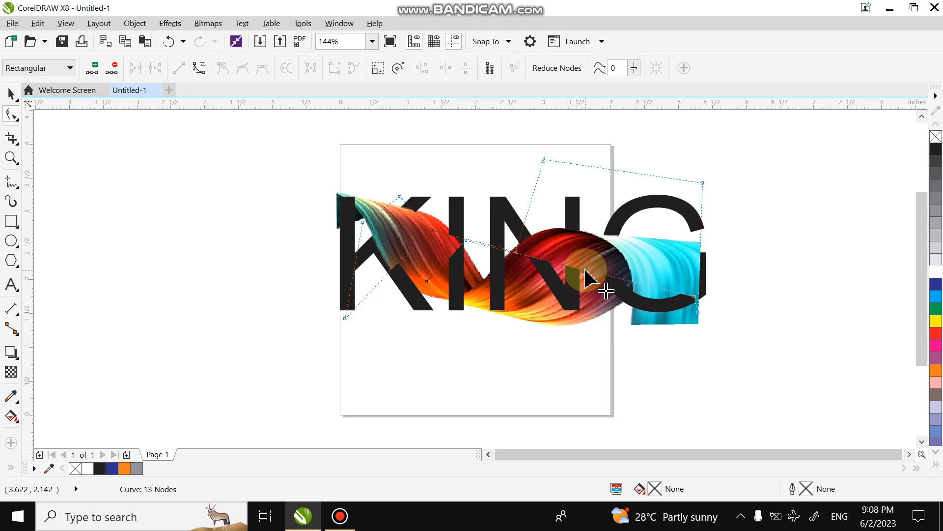
double_click(585, 269)
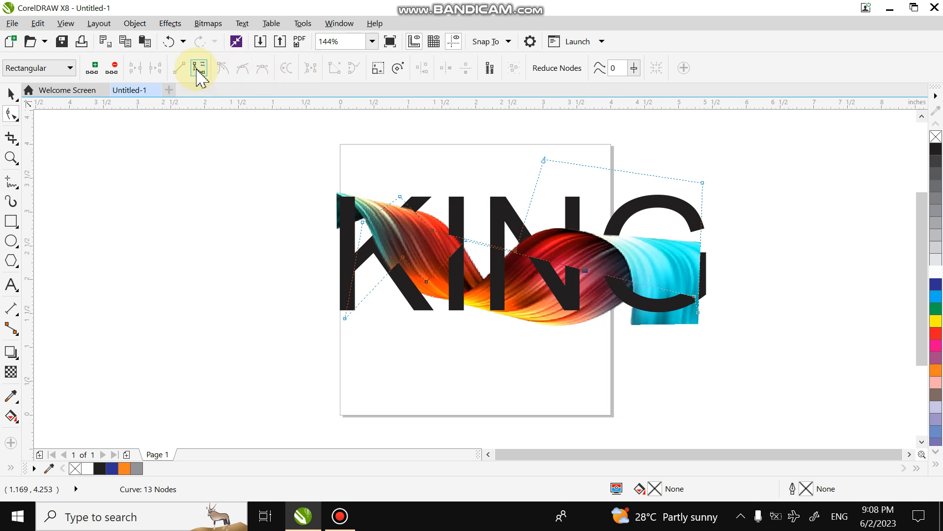
click(589, 266)
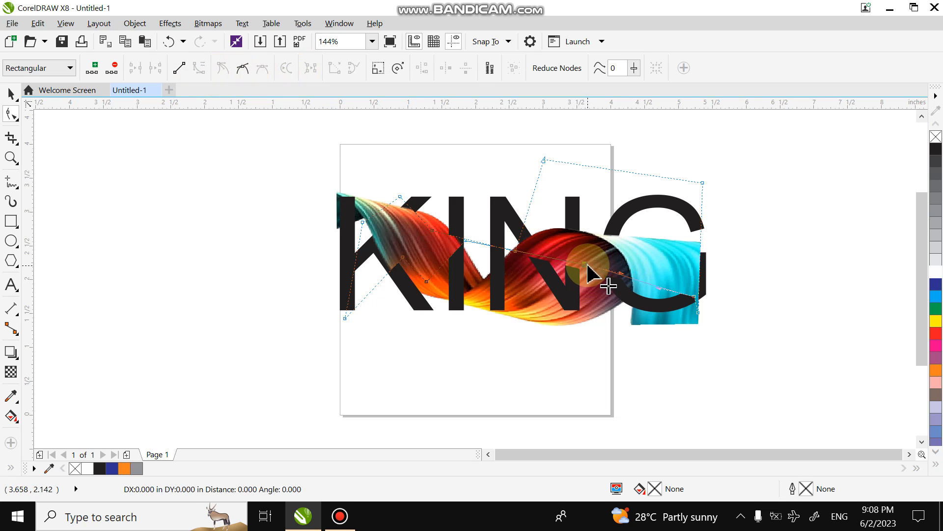
drag(588, 266, 580, 245)
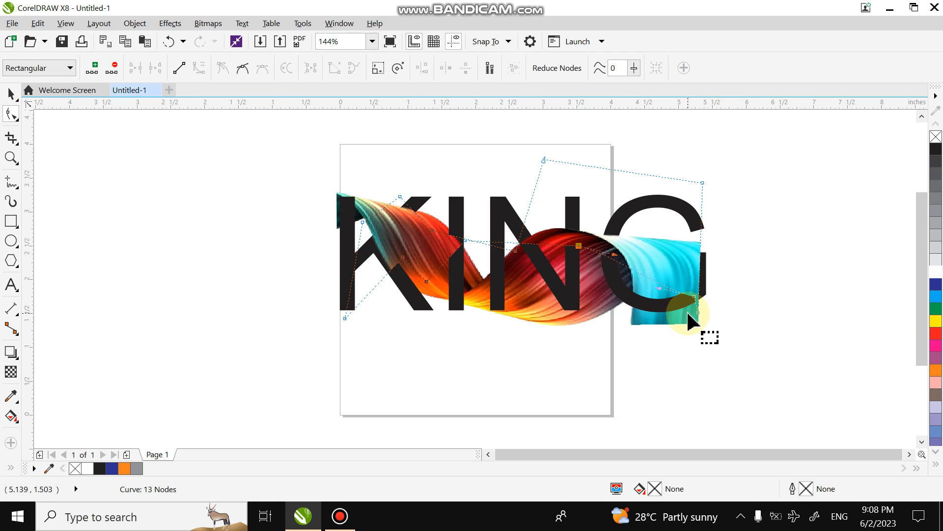
drag(698, 312, 652, 266)
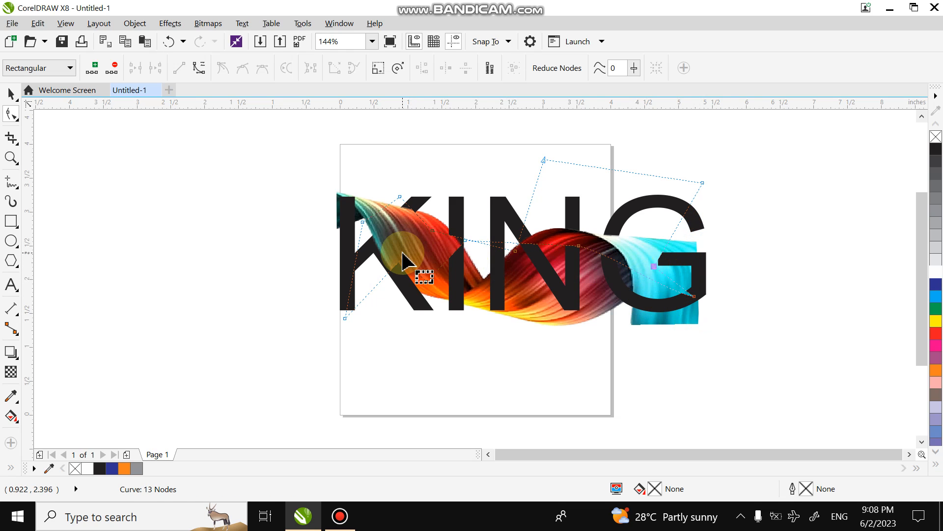
Shift the ribbon copy's lower-edge node on the I outward and slightly up to uncover more of the letter, and deselect it.
click(366, 344)
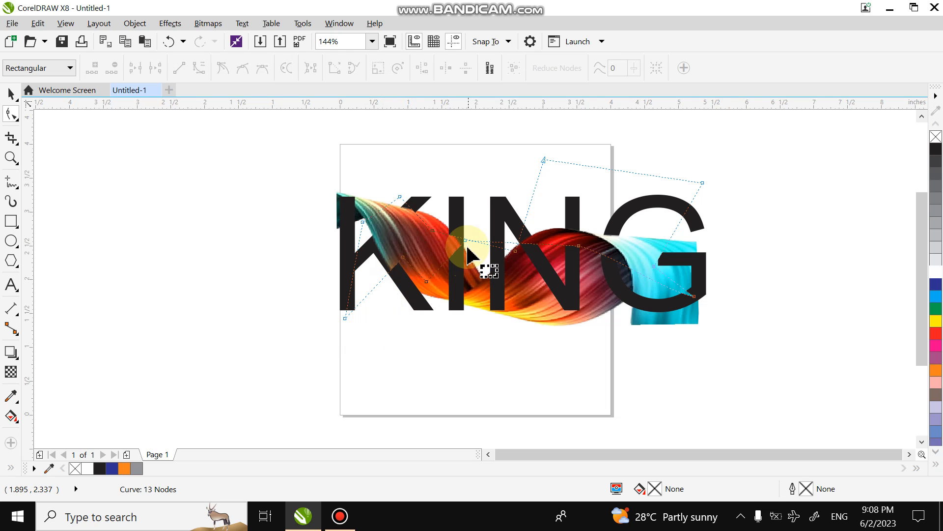
drag(464, 241, 443, 236)
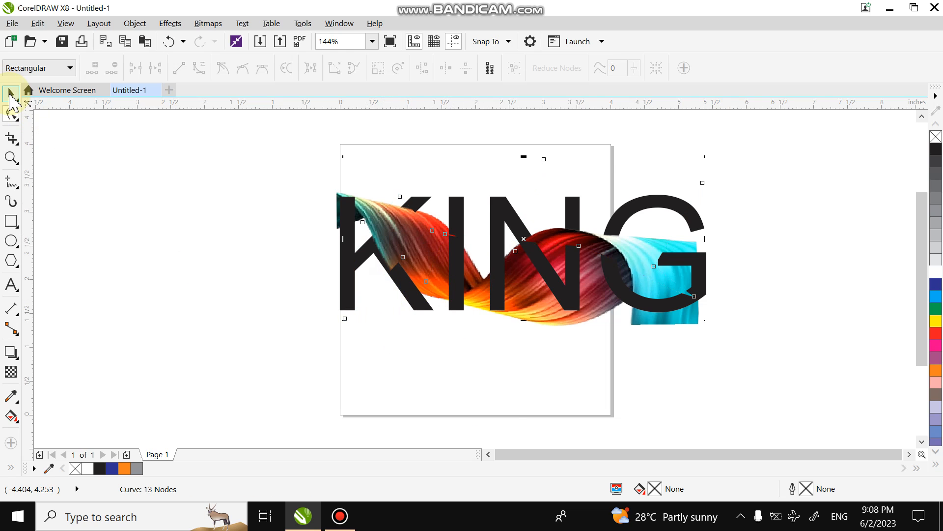
click(11, 94)
click(543, 396)
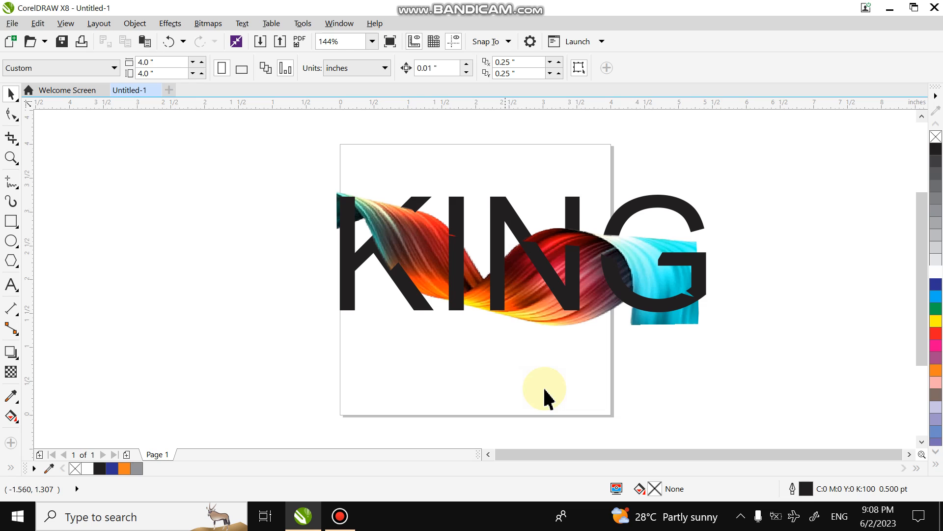
Reshape the ribbon copy's lower edge over the N by raising the node on its diagonal and adjusting the node on its right stem.
click(543, 267)
click(546, 243)
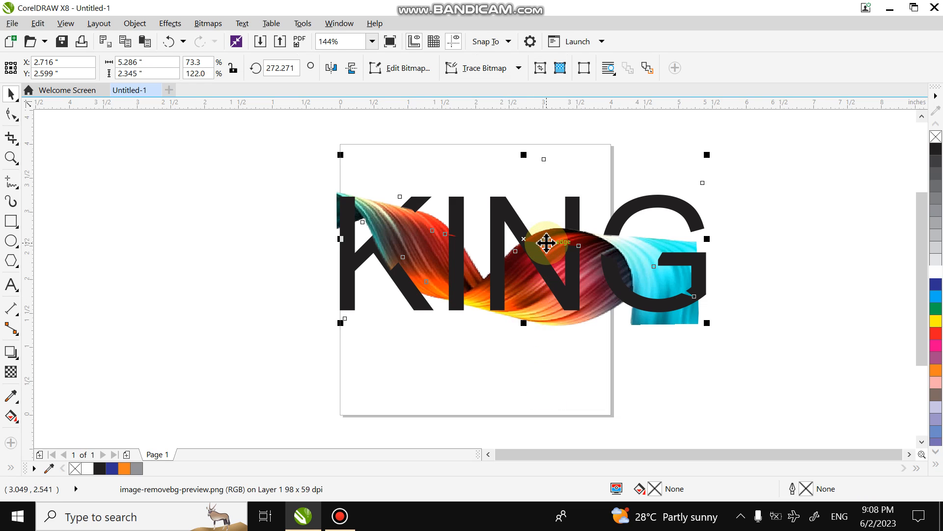
click(11, 114)
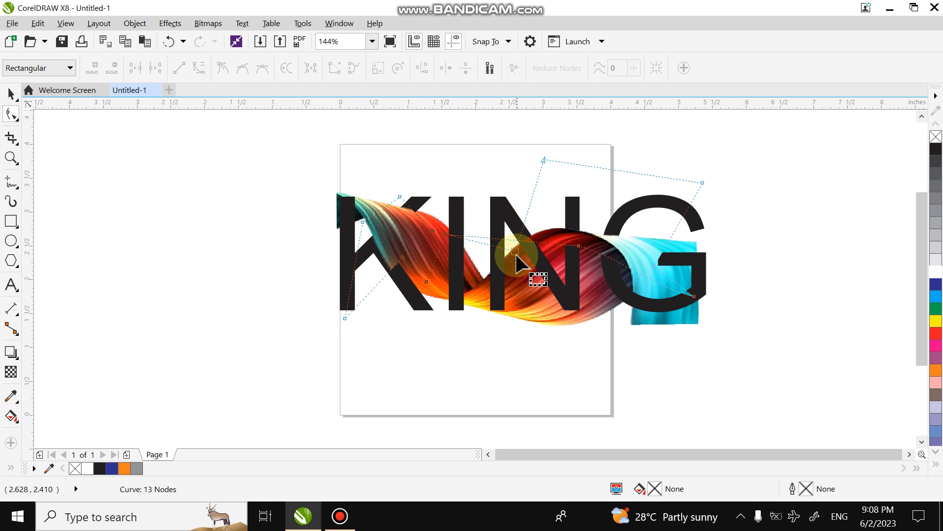
drag(516, 253, 579, 227)
click(572, 236)
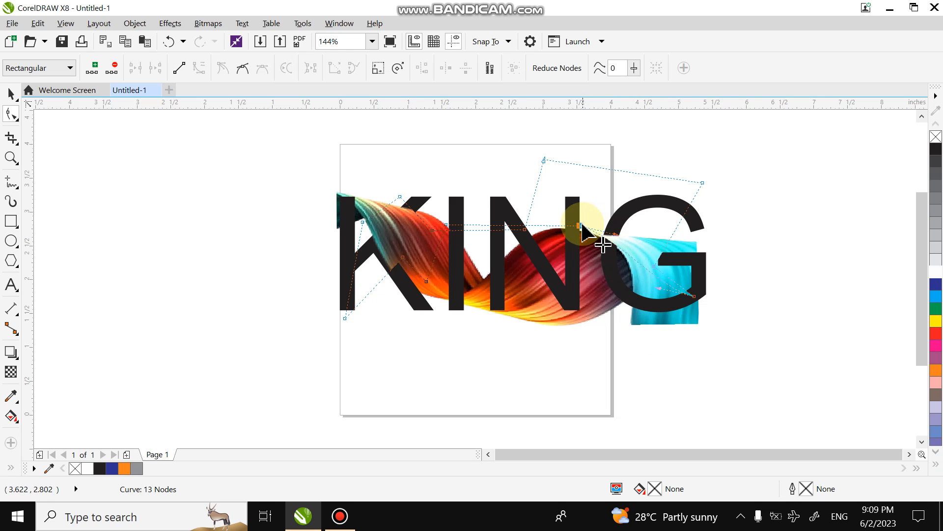
drag(580, 227, 576, 250)
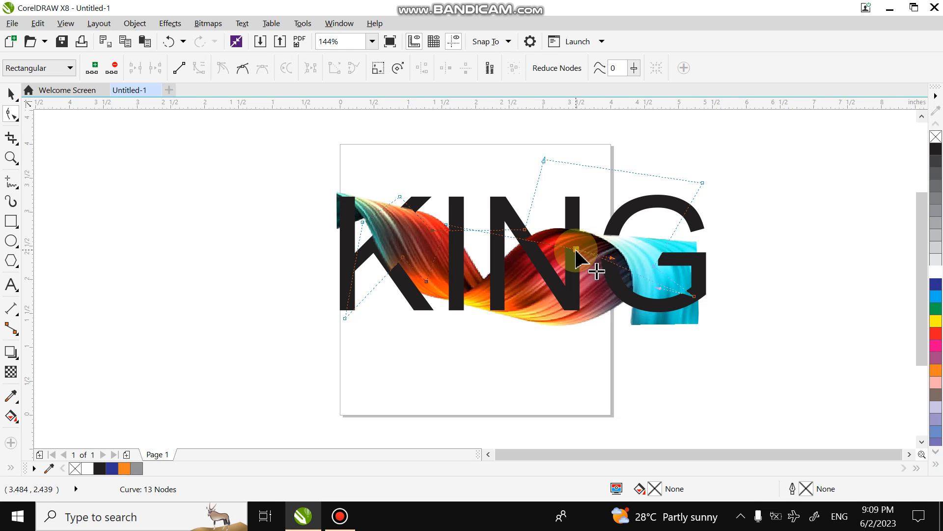
Add a node on the ribbon copy's edge beside the K's diagonal and pull it up to uncover the lower leg.
double_click(393, 272)
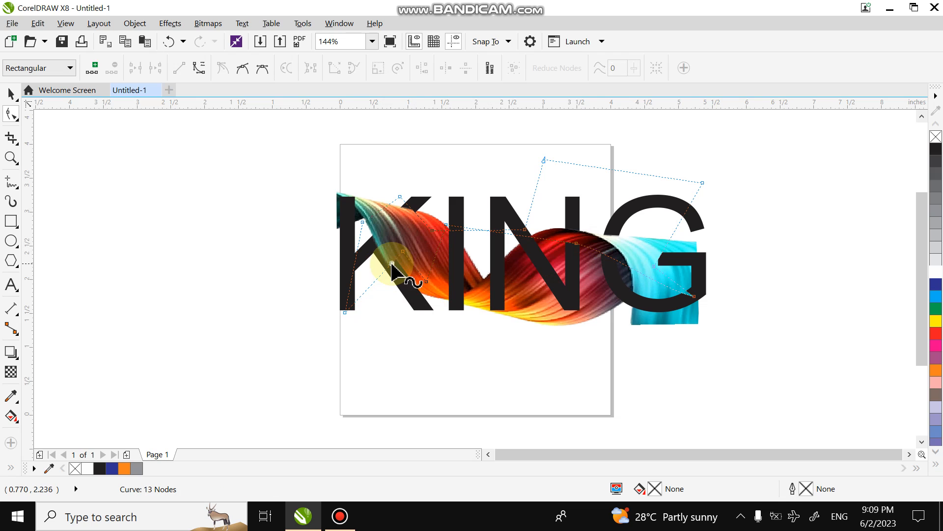
drag(391, 263, 392, 241)
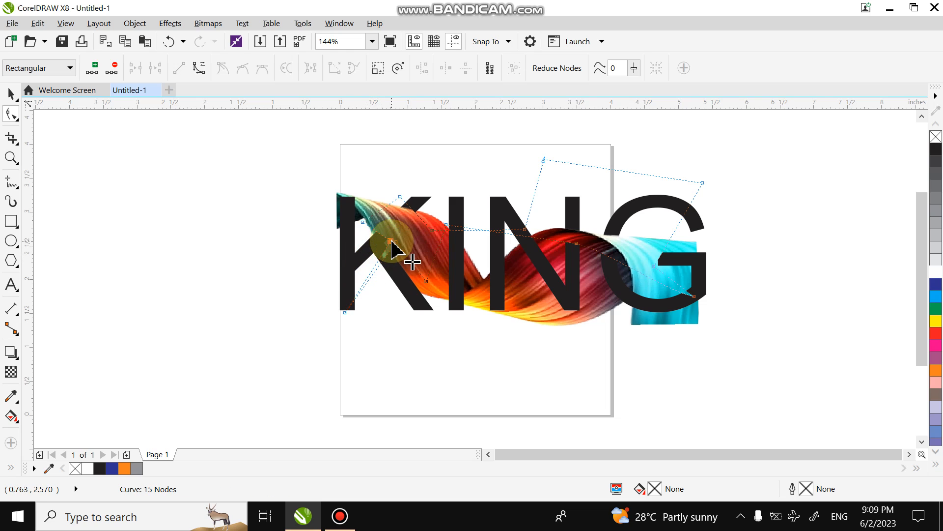
click(403, 363)
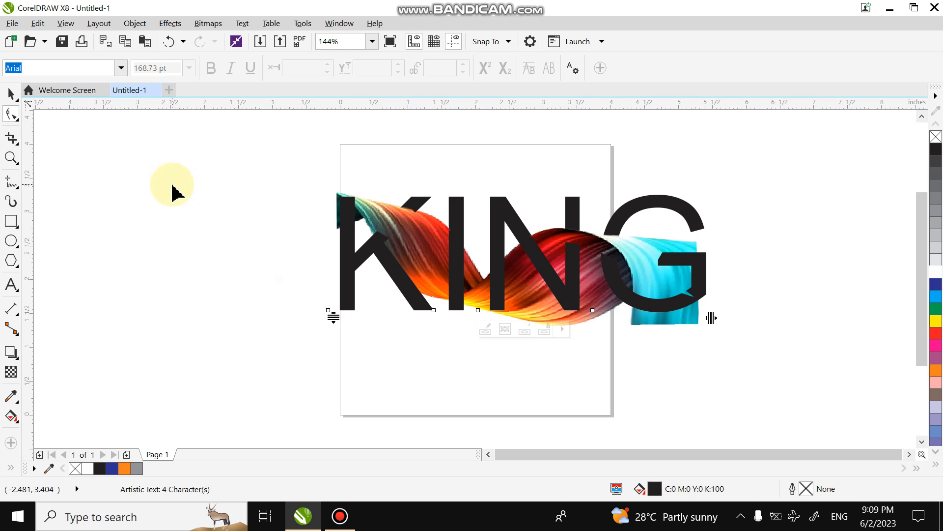
click(10, 93)
click(234, 284)
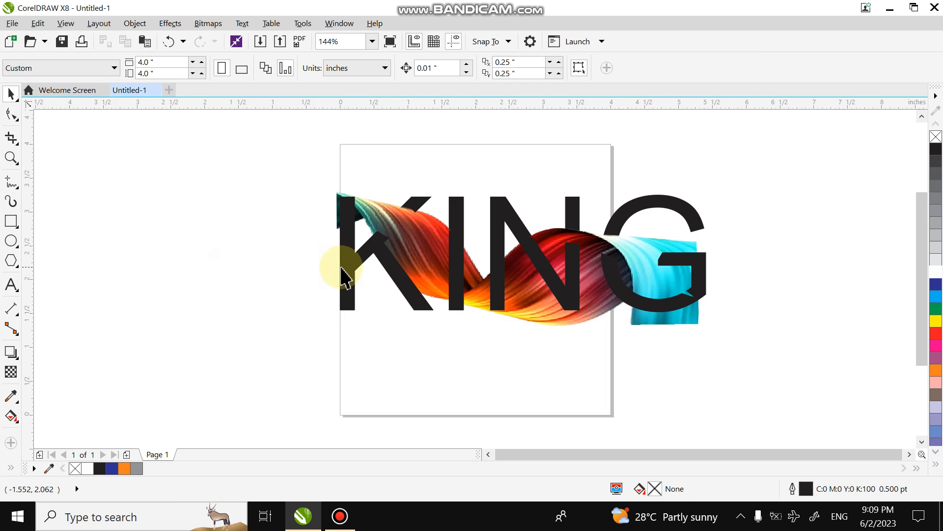
Move the ribbon copy's edge node beside the K's stem up and inward with the Shape tool to uncover the K's upper arm.
double_click(369, 218)
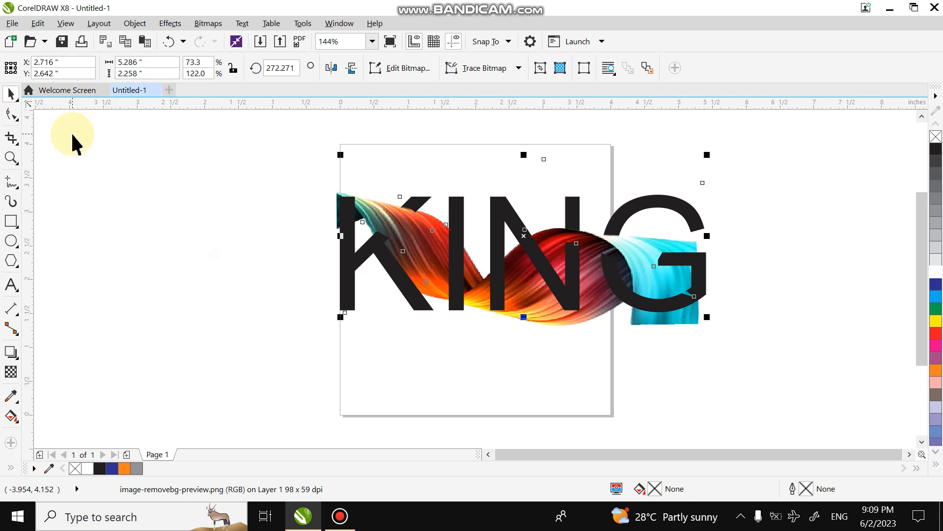
click(11, 114)
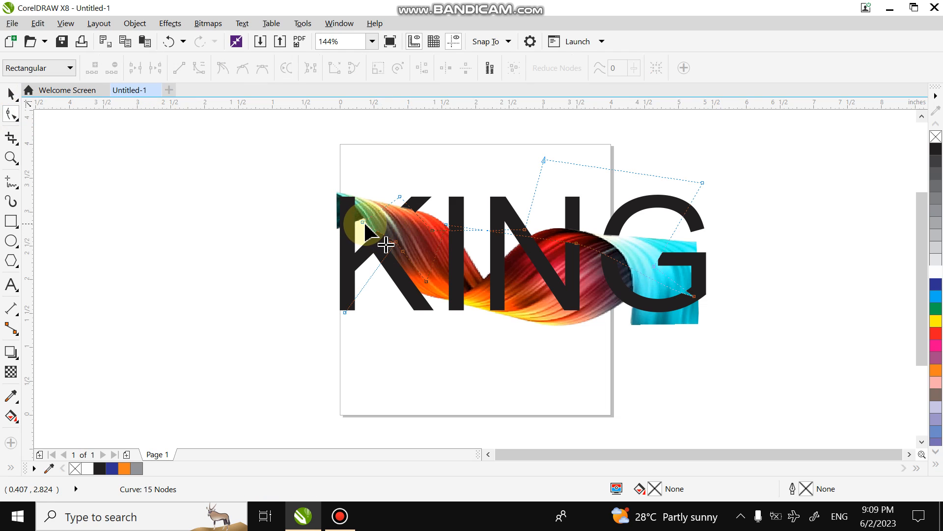
drag(364, 223, 378, 217)
drag(377, 217, 380, 210)
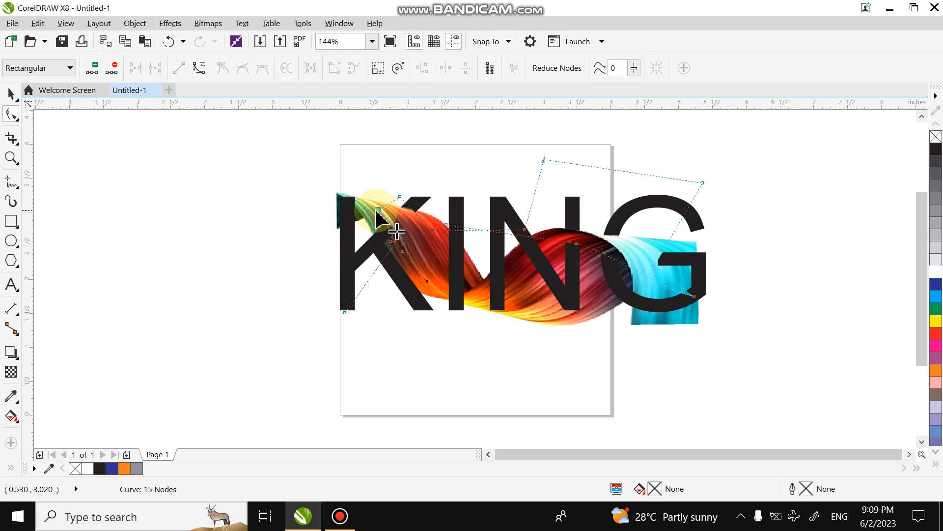
click(294, 288)
click(6, 93)
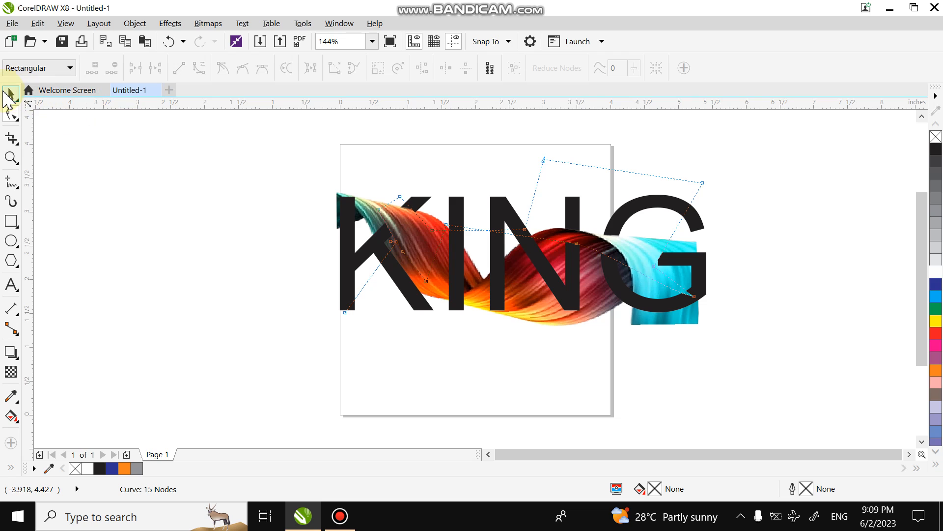
click(270, 212)
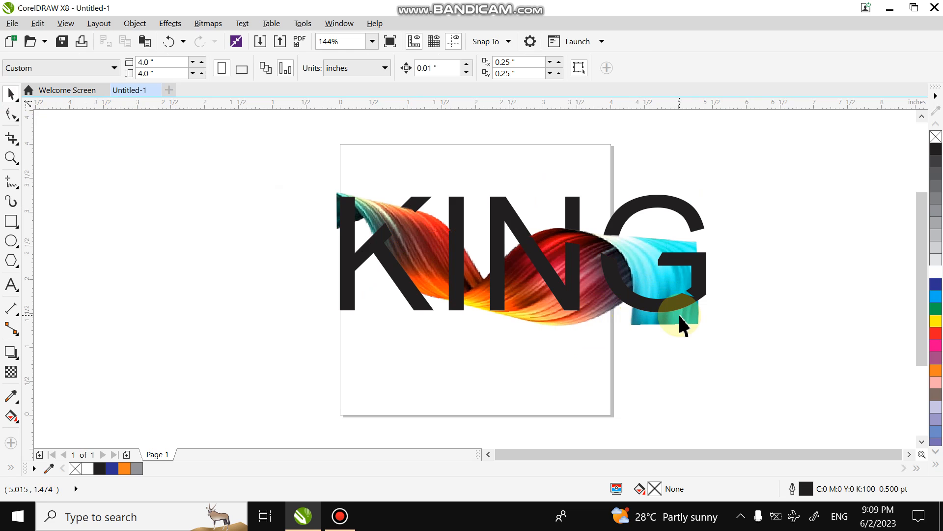
Pull the ribbon copy's lower-right corner node inside the G and tweak the adjacent edge to uncover the G's lower curve.
click(686, 300)
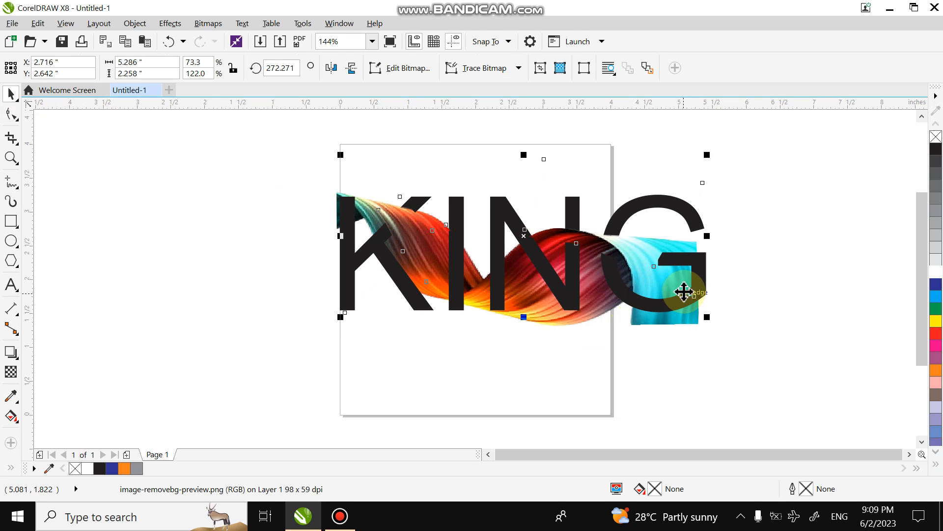
click(11, 113)
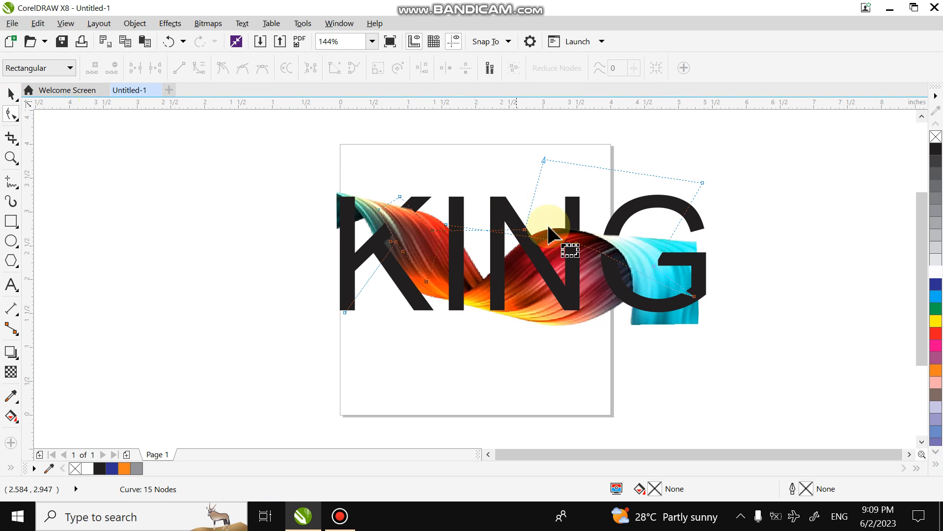
drag(694, 296, 663, 284)
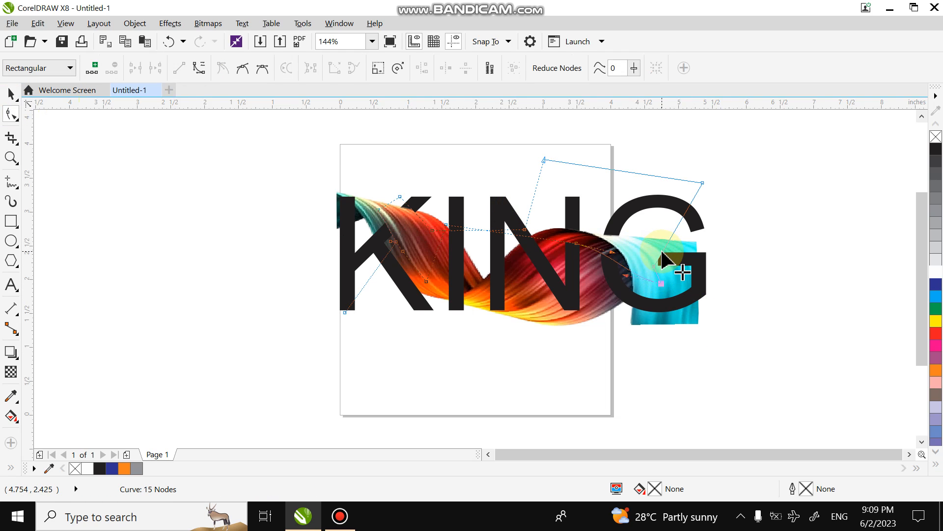
drag(662, 252, 659, 249)
click(687, 355)
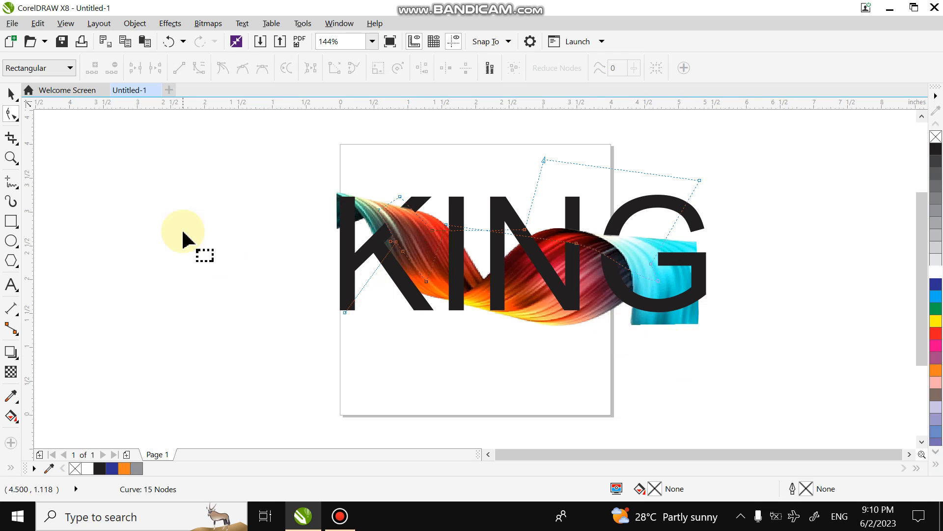
click(11, 94)
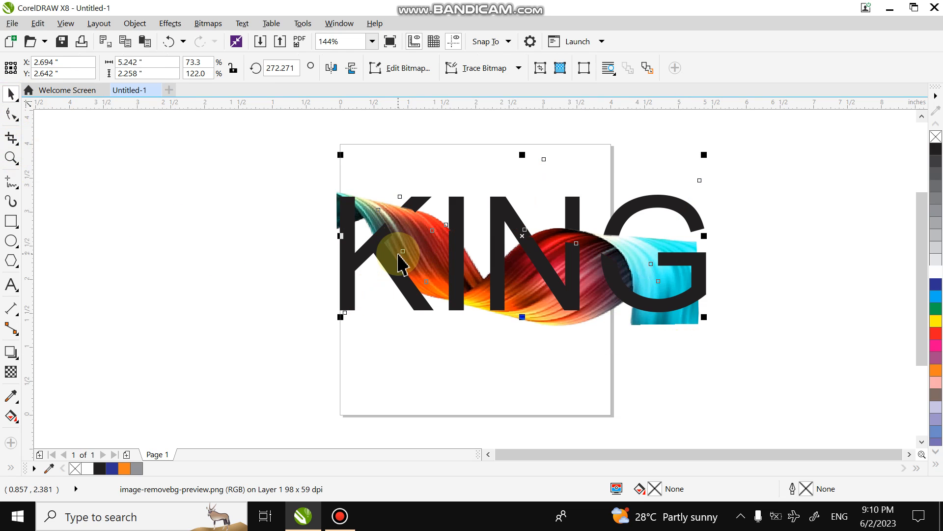
click(634, 370)
Apply a black Multiply drop shadow to the KING text, stretched from the K's stem to the G's crossbar, with opacity 50 and feather 15.
click(617, 280)
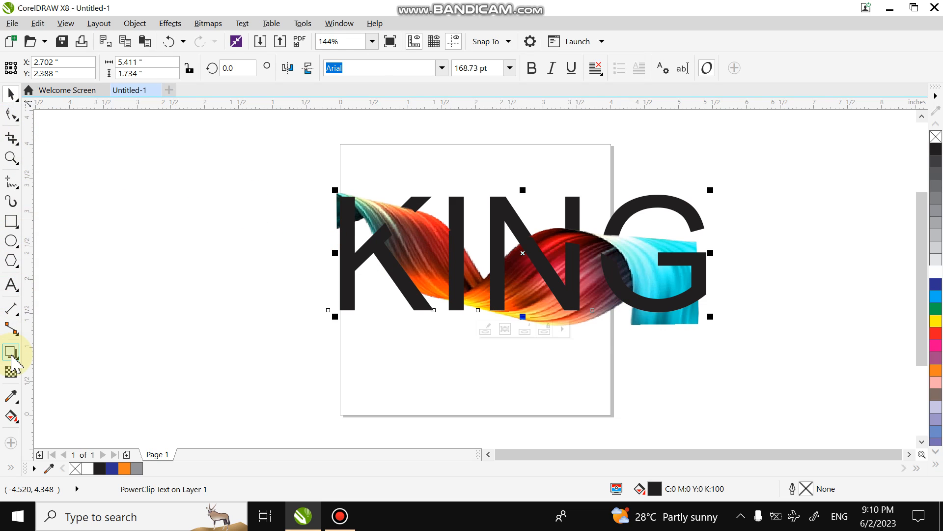
click(10, 352)
drag(339, 254, 392, 220)
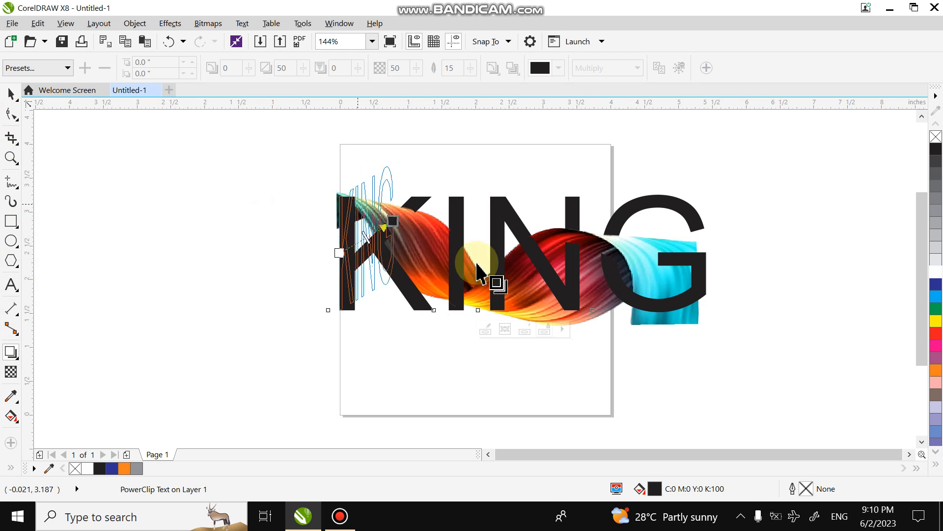
drag(477, 265, 696, 260)
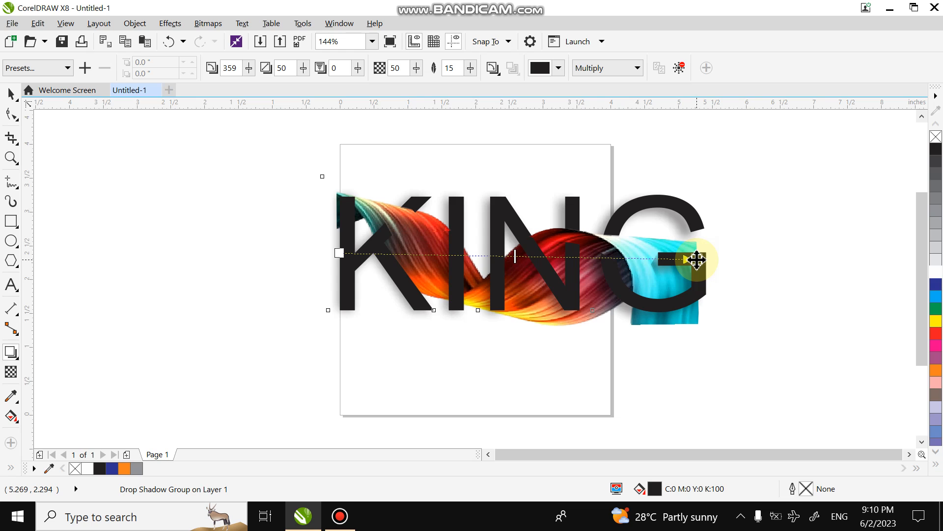
click(752, 331)
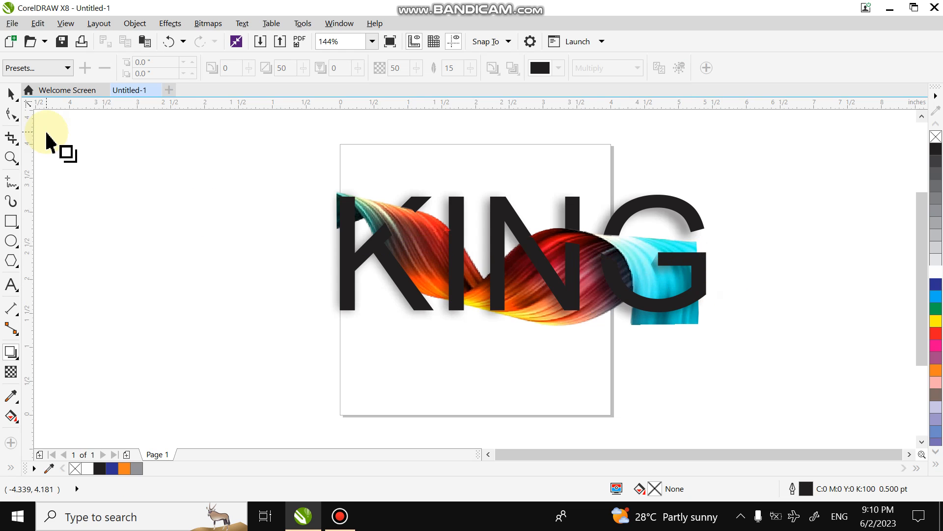
click(11, 93)
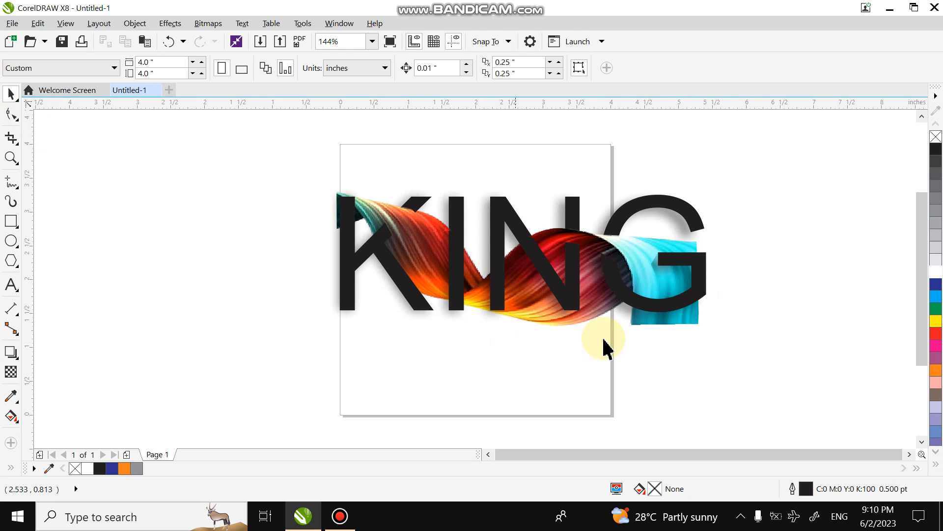
Try cyan, grey and purple fills on the KING text, and set its fill back to black.
click(673, 319)
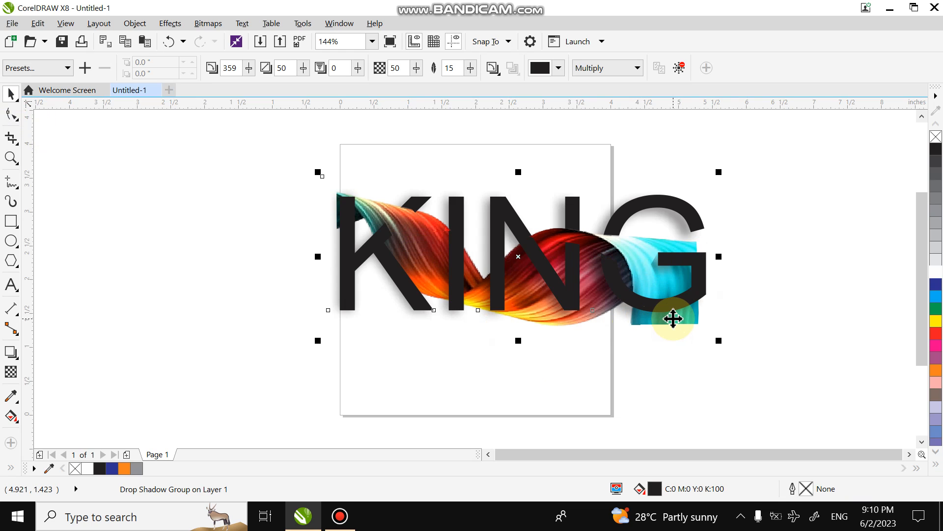
click(705, 350)
click(685, 317)
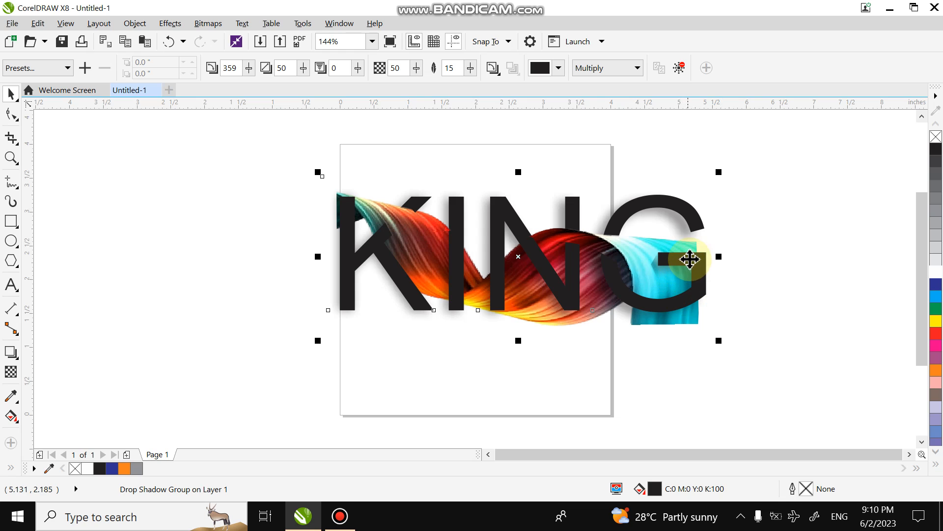
click(936, 296)
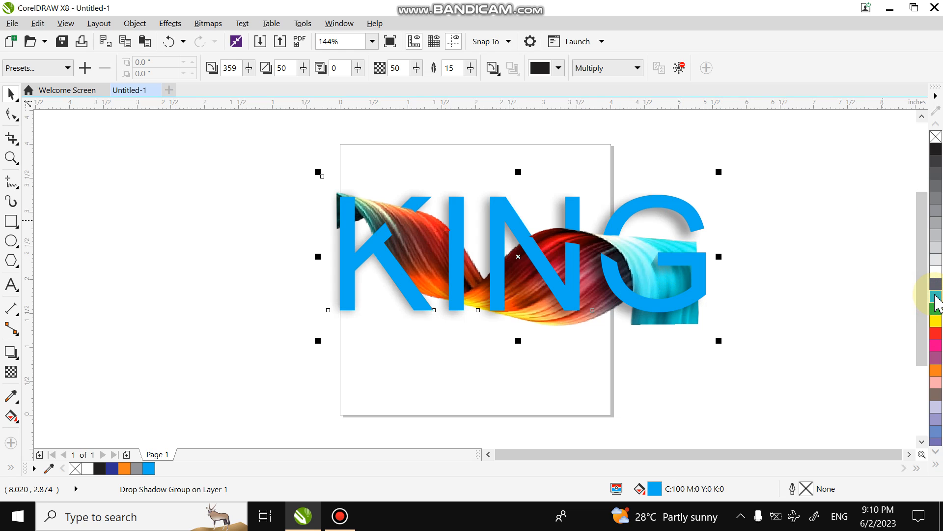
click(936, 210)
click(937, 193)
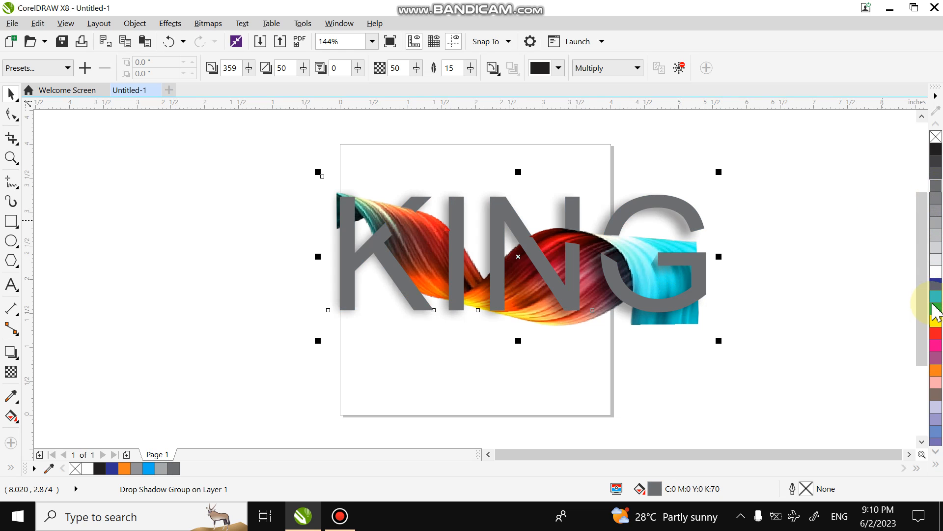
click(936, 357)
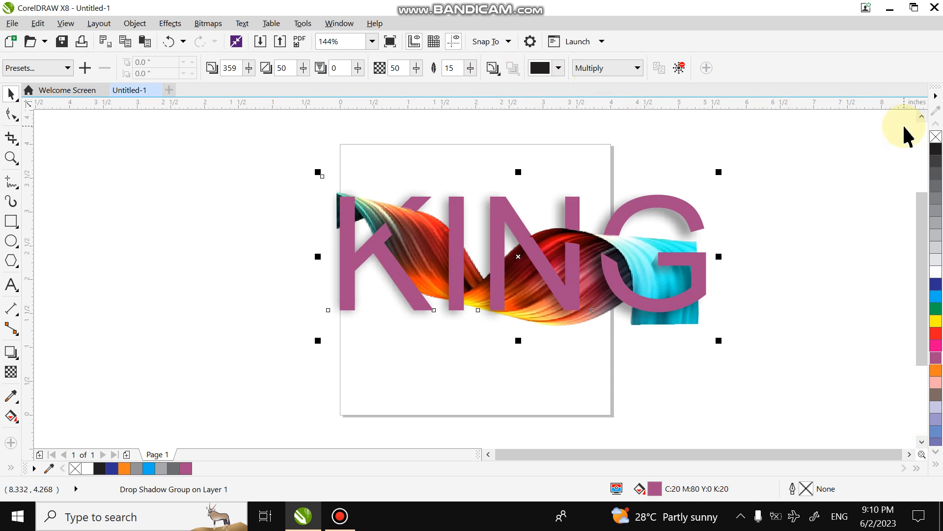
click(936, 150)
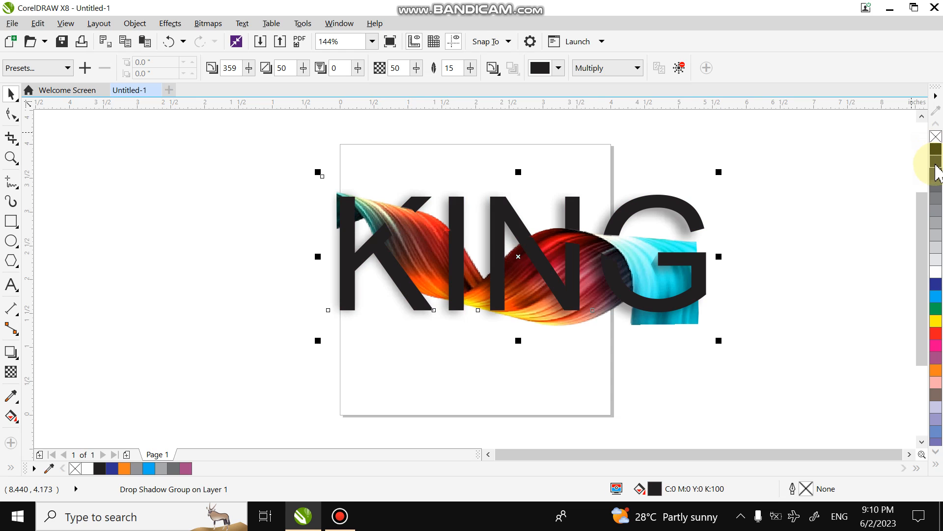
click(841, 237)
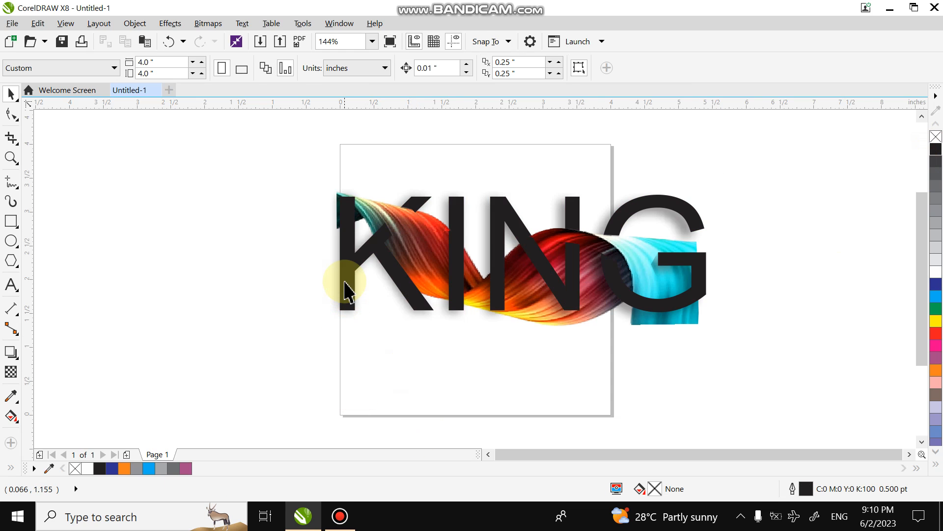